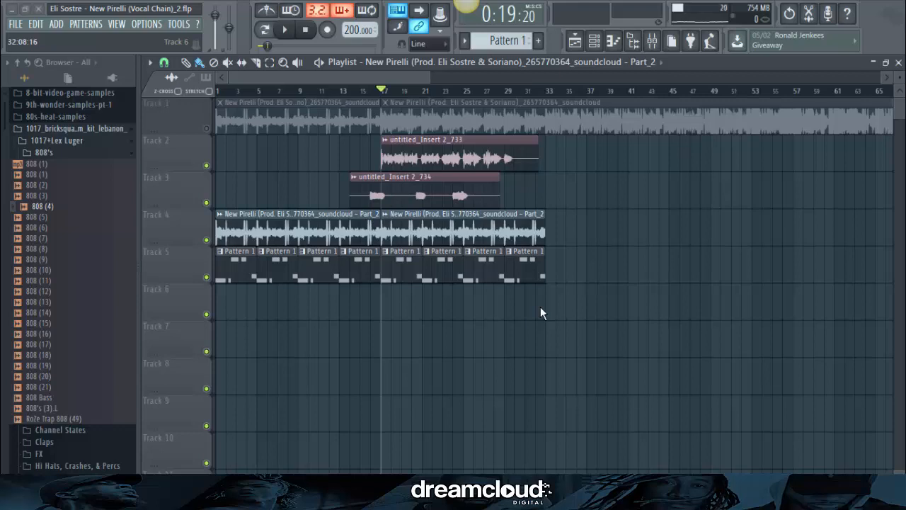
# - Open the mixer, select the Vocal track and play the song to hear the vocal's starting sound
pyautogui.click(652, 43)
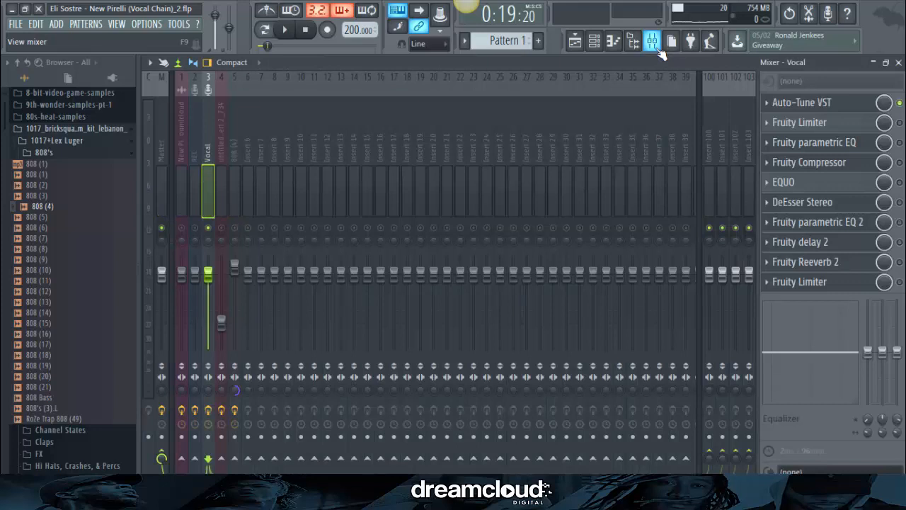
pyautogui.click(161, 139)
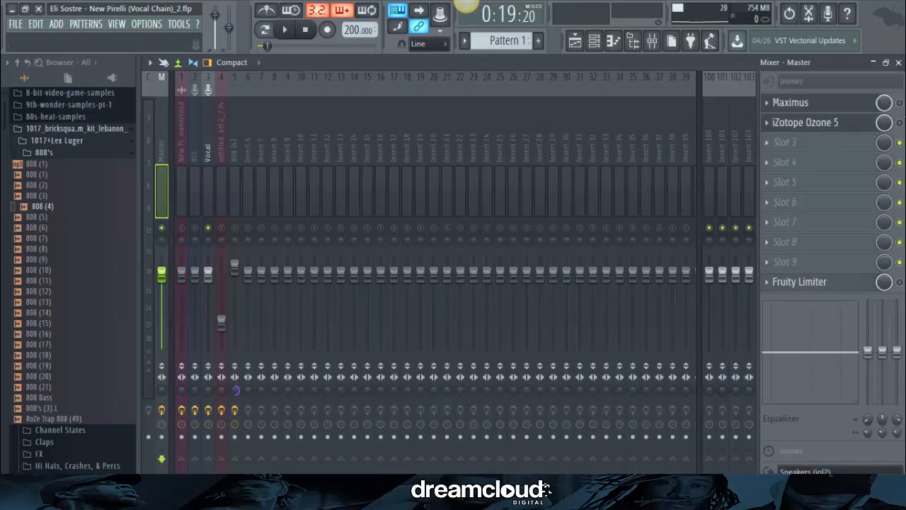
pyautogui.click(208, 138)
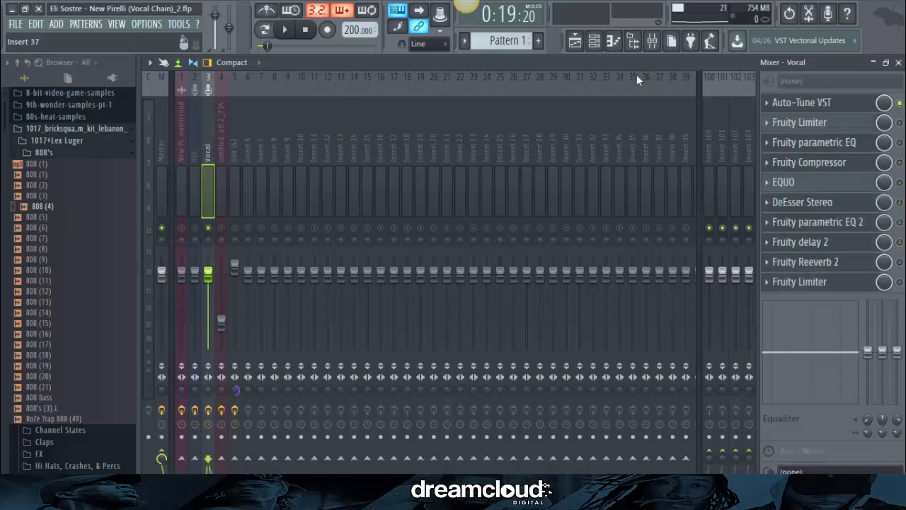
pyautogui.press('space')
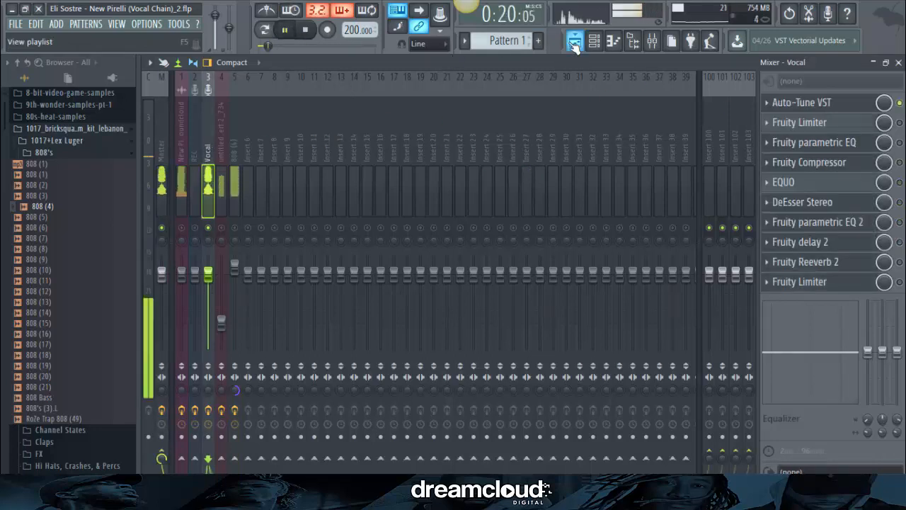
pyautogui.click(310, 32)
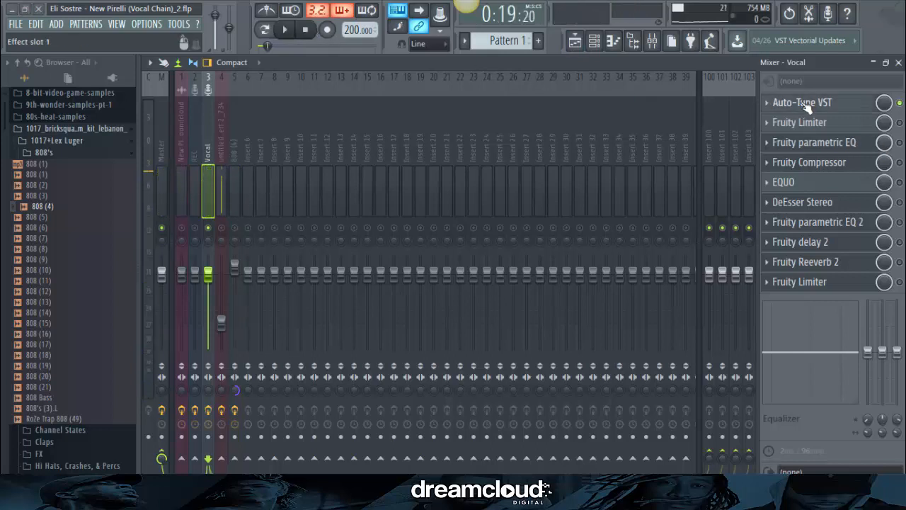
# - Open the Auto-Tune VST on the Vocal track and review its key, scale and retune speed settings
pyautogui.click(807, 106)
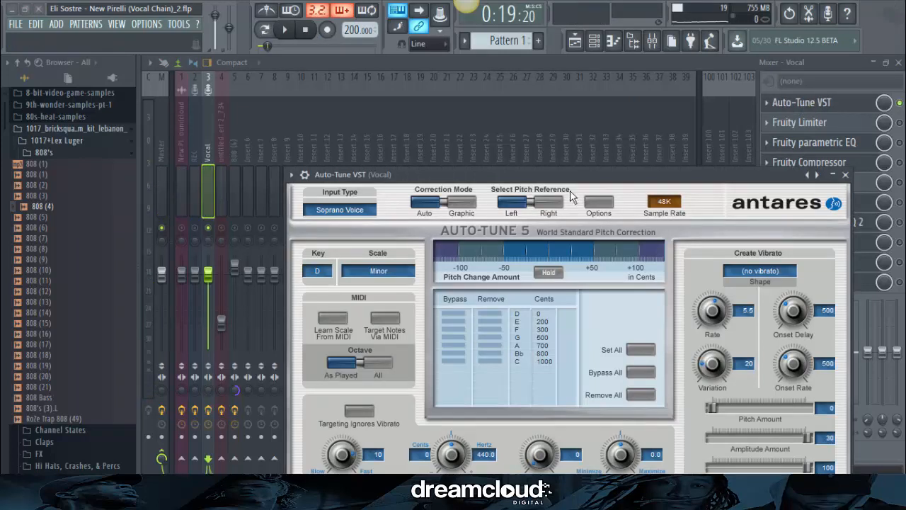
pyautogui.moveTo(575, 178); pyautogui.dragTo(518, 83)
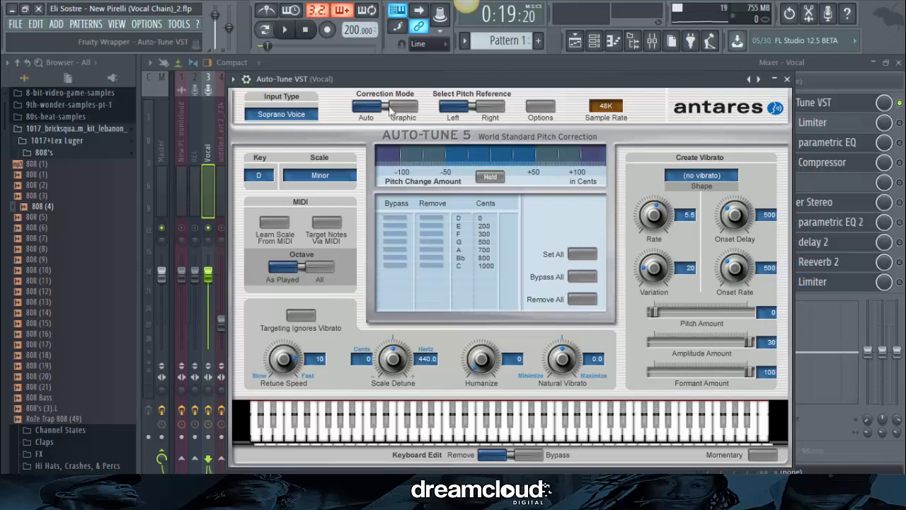
pyautogui.moveTo(395, 80); pyautogui.dragTo(380, 182)
# - Enable the Fruity Limiter in the Vocal track's second effect slot and open its settings
pyautogui.click(899, 123)
pyautogui.click(853, 131)
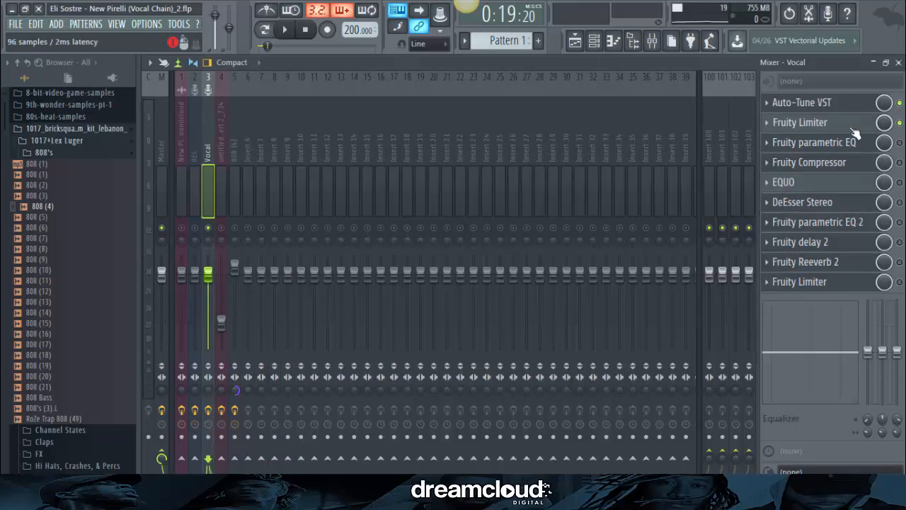
pyautogui.click(853, 125)
pyautogui.click(854, 126)
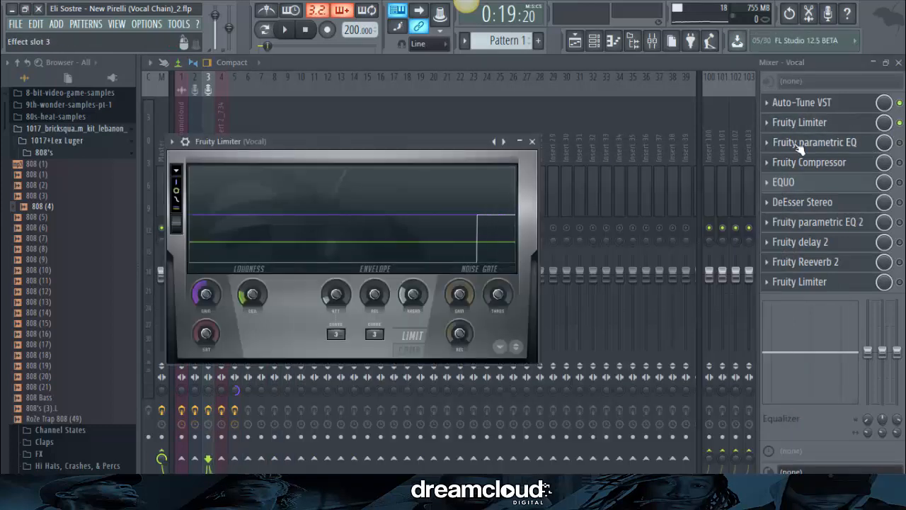
# - Check the limiter's release, attack and look-ahead settings, and play the song to hear its effect on the vocal
pyautogui.click(376, 293)
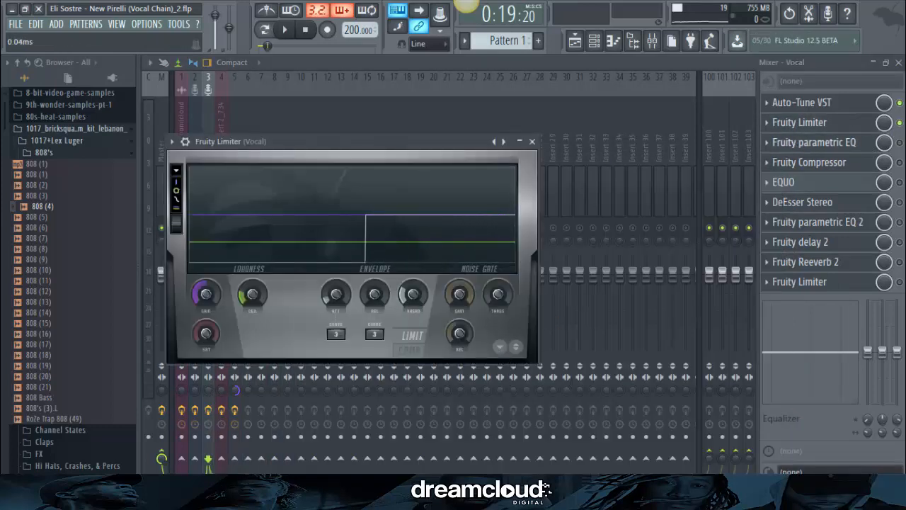
pyautogui.click(334, 295)
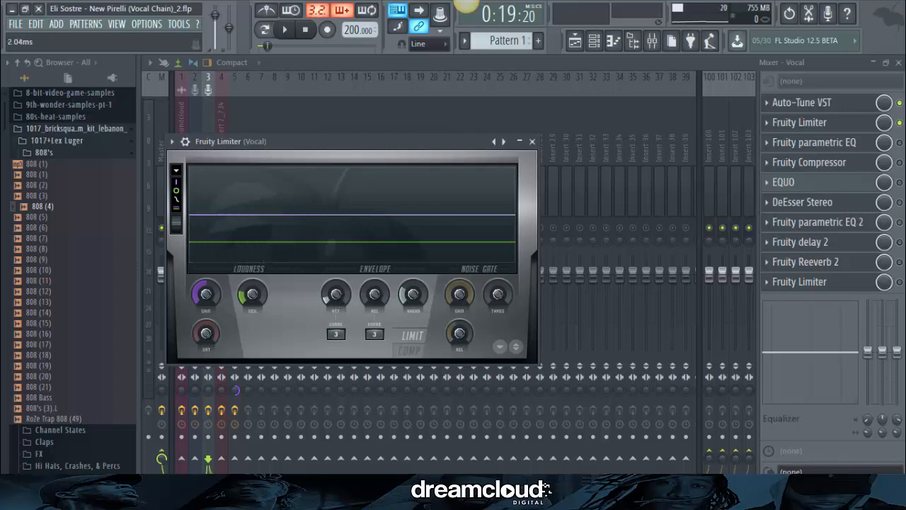
pyautogui.click(413, 294)
pyautogui.click(287, 30)
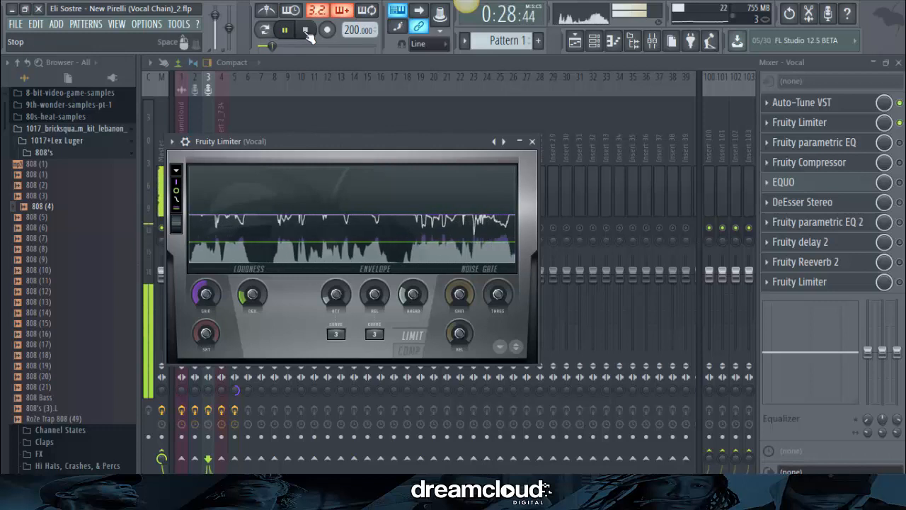
pyautogui.press('space')
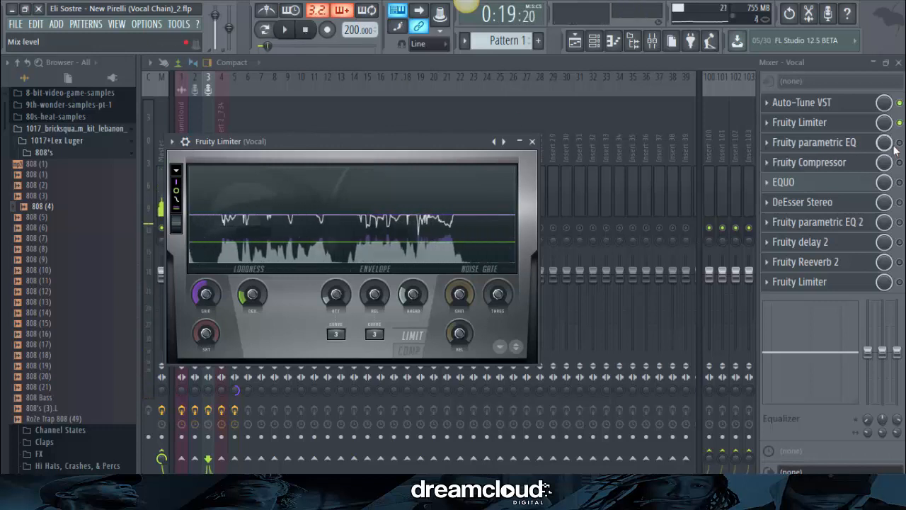
# - Enable the Fruity parametric EQ in the Vocal chain and audition its band settings by playing the song
pyautogui.click(900, 144)
pyautogui.click(826, 145)
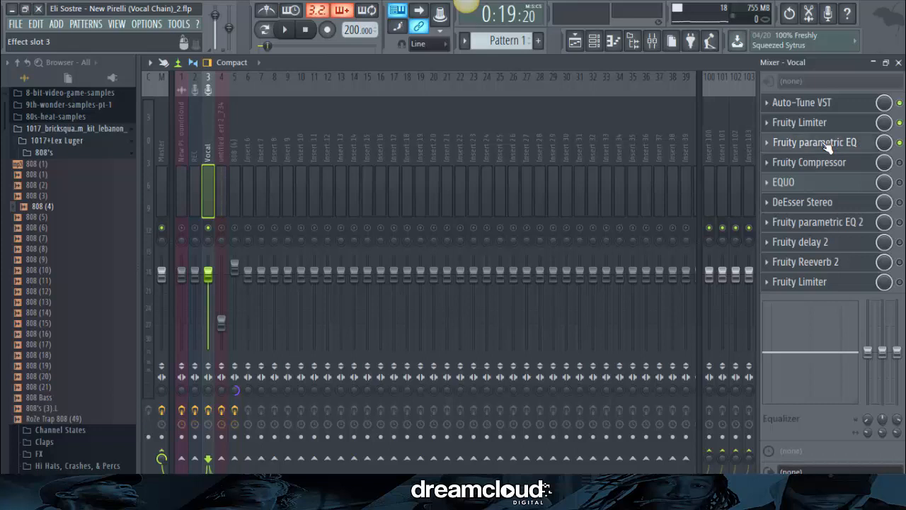
pyautogui.click(828, 145)
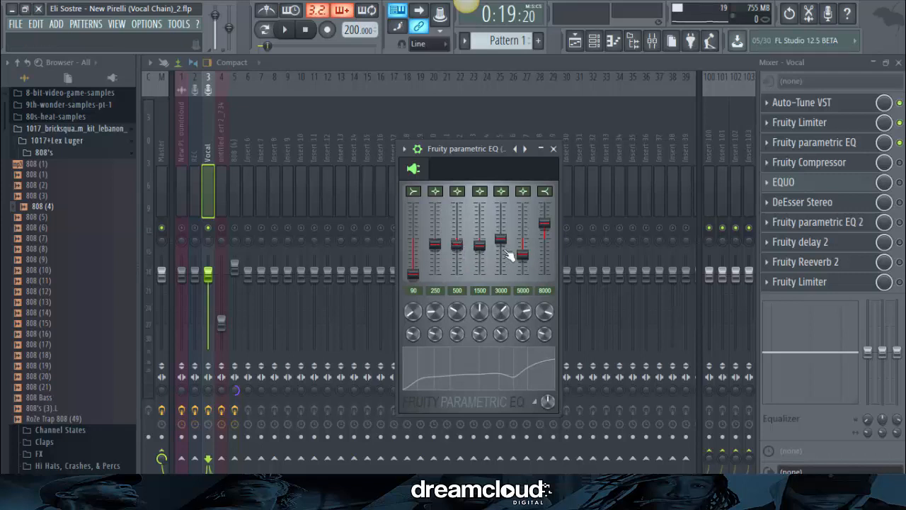
pyautogui.click(287, 31)
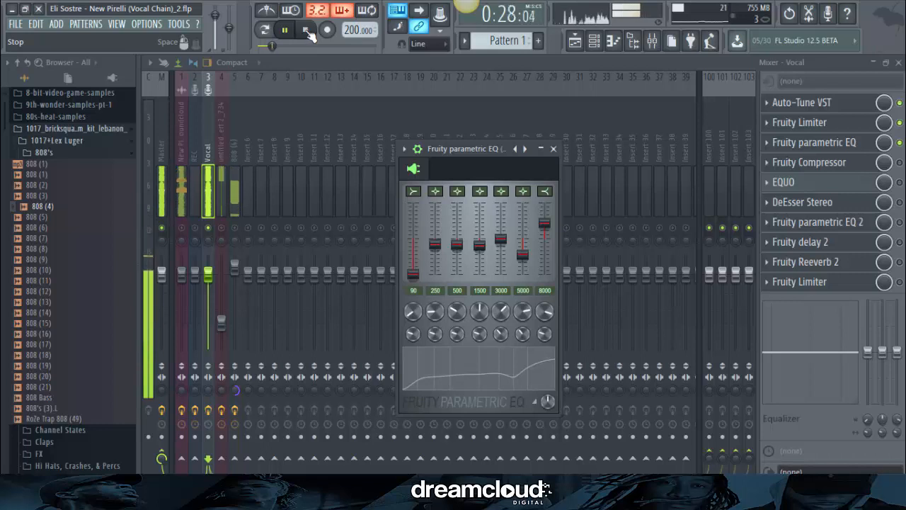
pyautogui.click(306, 31)
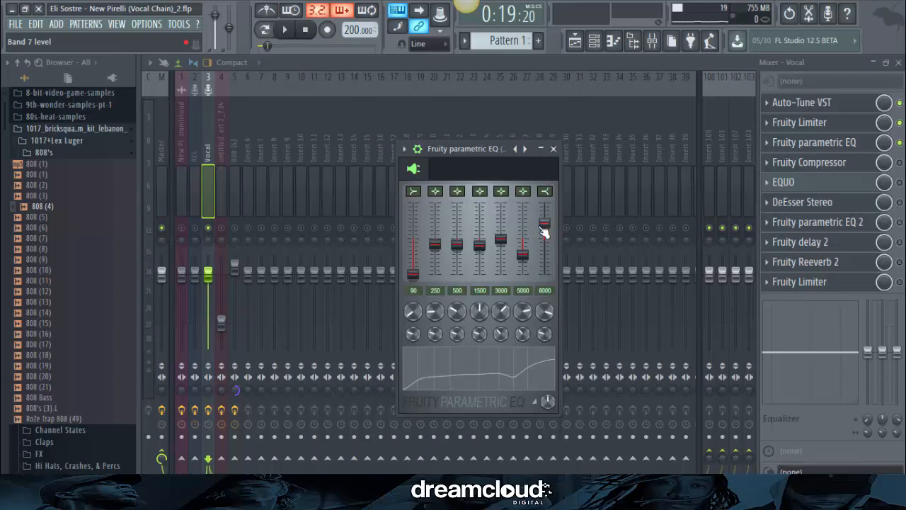
# - Enable the Fruity Compressor in the Vocal chain, review its settings and audition it with the song
pyautogui.click(900, 164)
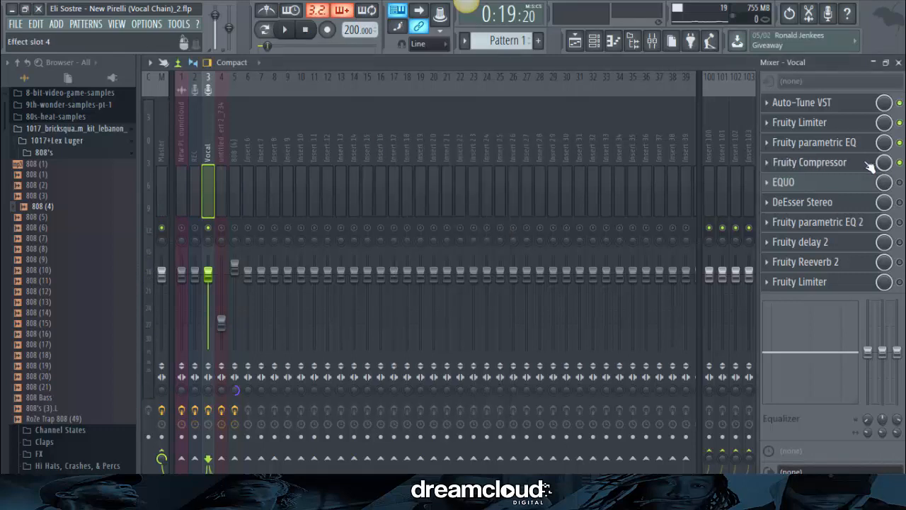
pyautogui.click(863, 165)
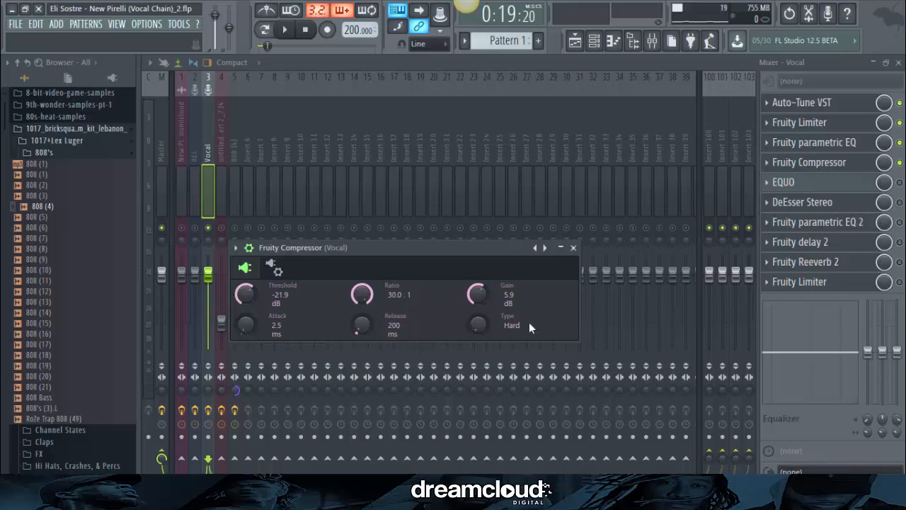
pyautogui.press('Escape')
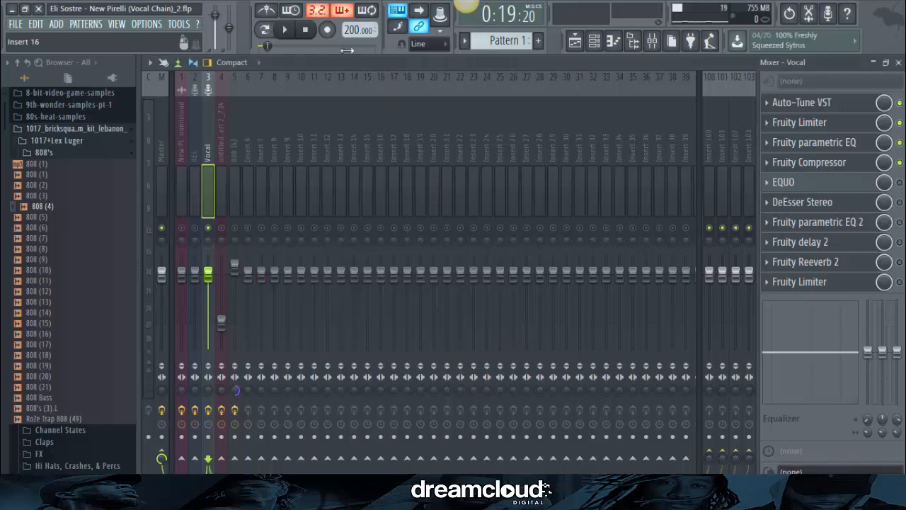
pyautogui.click(286, 30)
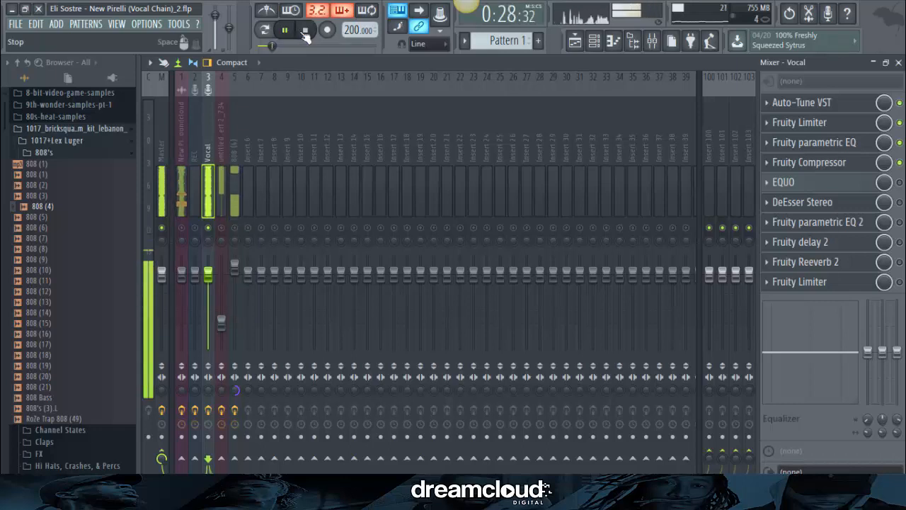
pyautogui.click(305, 30)
# - Enable EQUO in the Vocal chain and audition its graphic EQ curve by playing the song
pyautogui.click(900, 183)
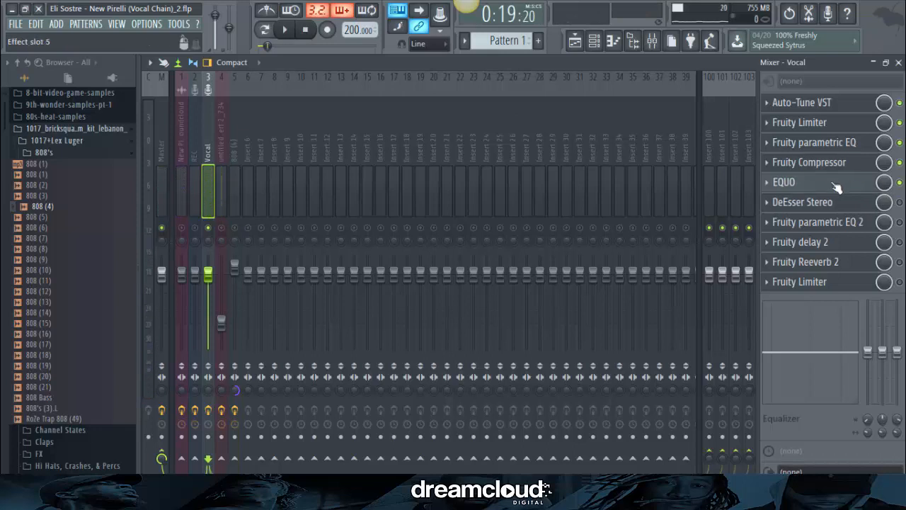
pyautogui.click(837, 187)
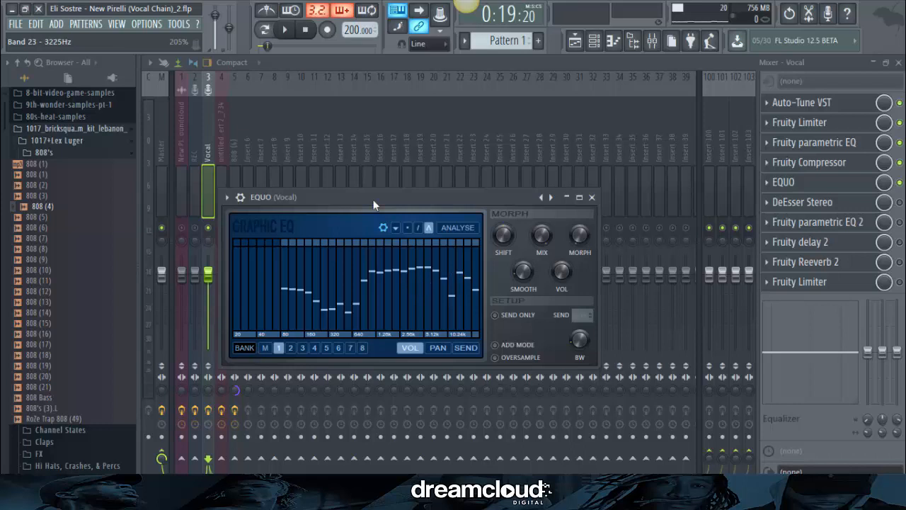
pyautogui.click(287, 31)
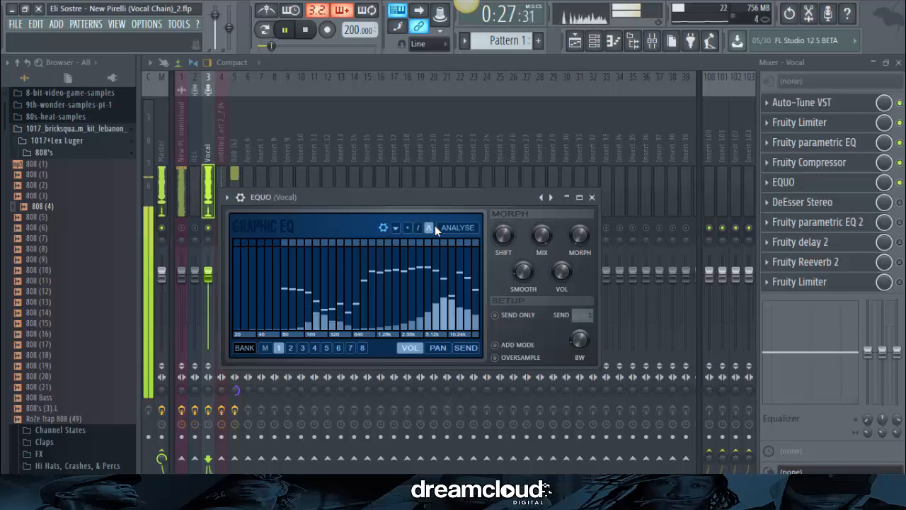
pyautogui.click(308, 30)
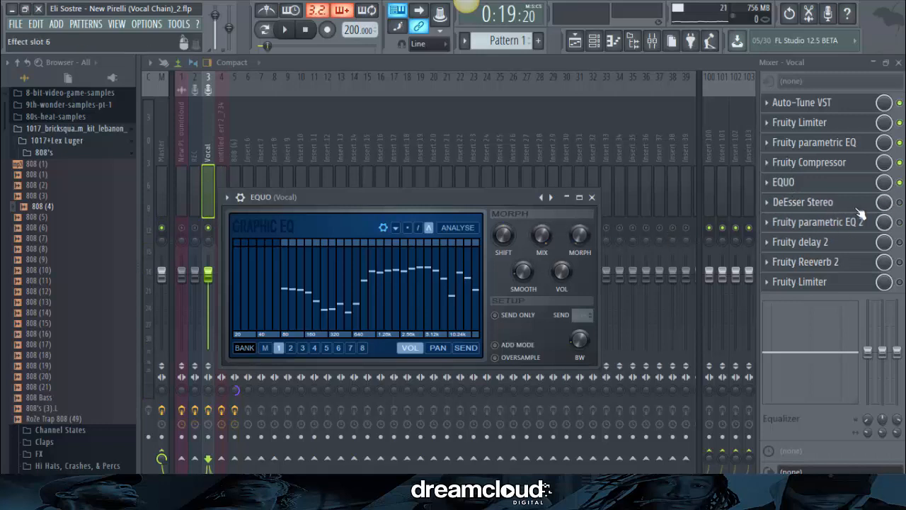
# - Enable DeEsser Stereo in the Vocal track's sixth effect slot and open its settings
pyautogui.click(900, 202)
pyautogui.click(835, 206)
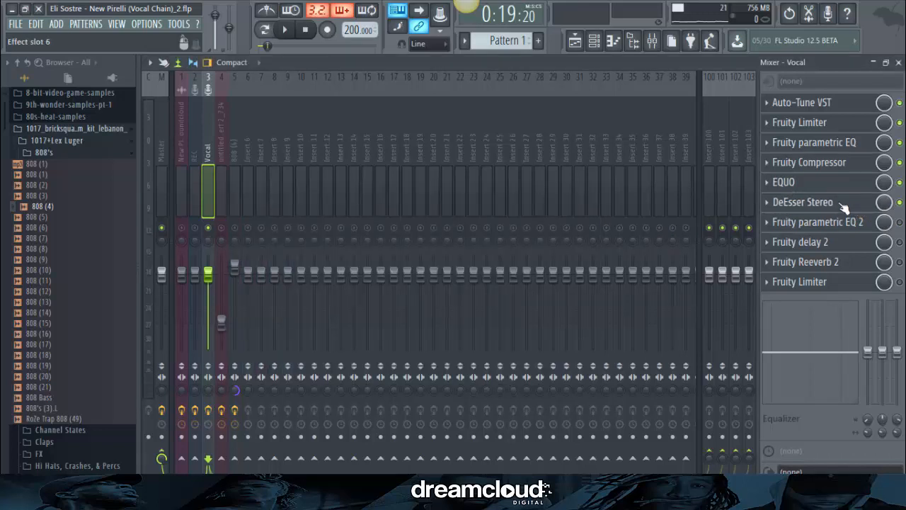
pyautogui.click(844, 206)
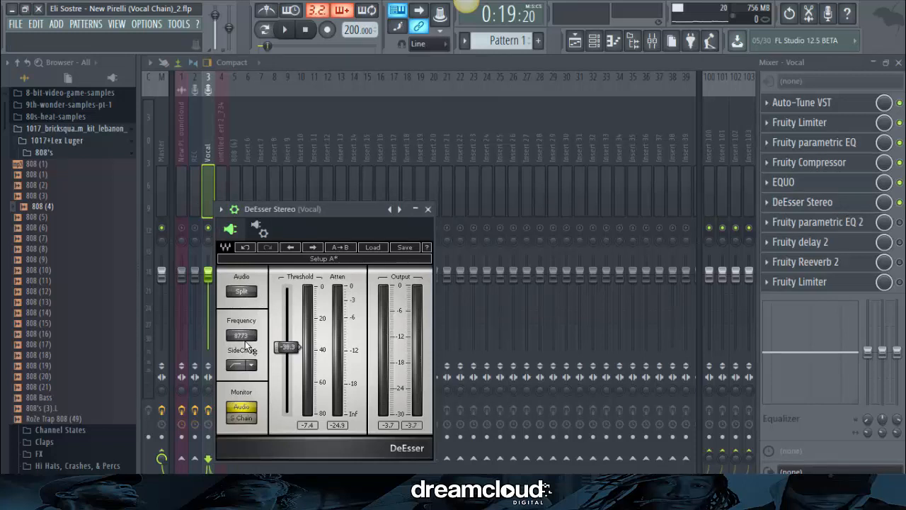
# - Choose HighPass as the DeEsser's side-chain filter and play the song to hear the result
pyautogui.click(250, 368)
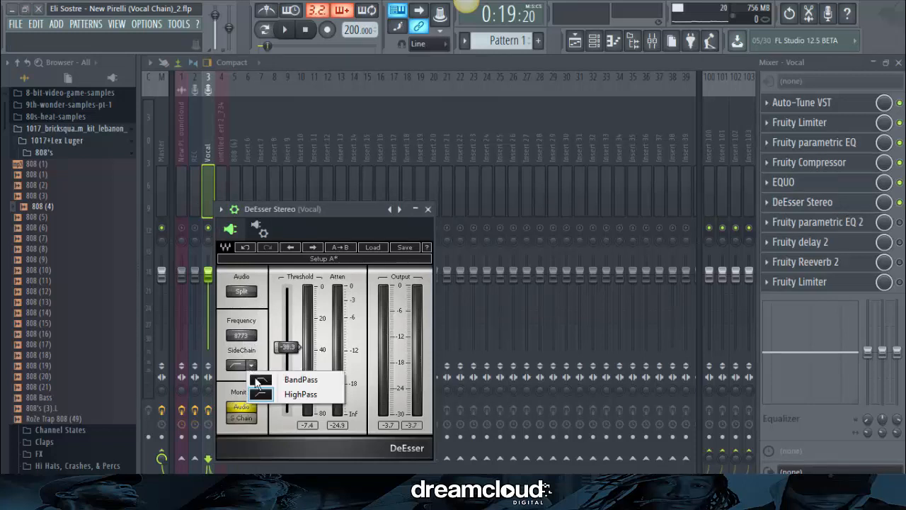
pyautogui.click(272, 396)
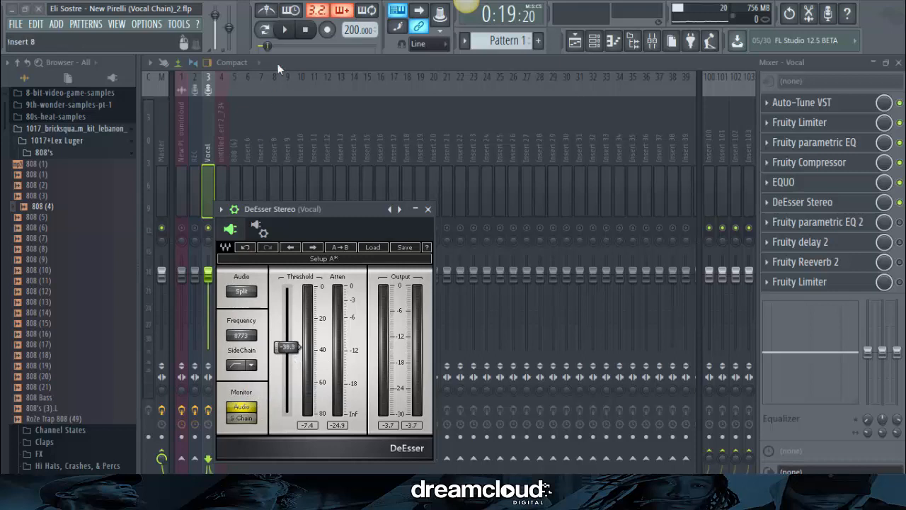
pyautogui.click(285, 29)
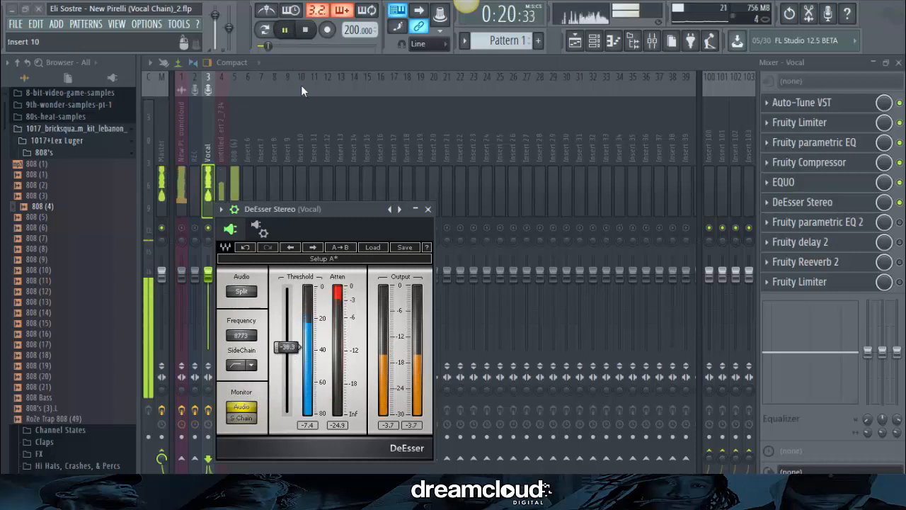
pyautogui.click(310, 37)
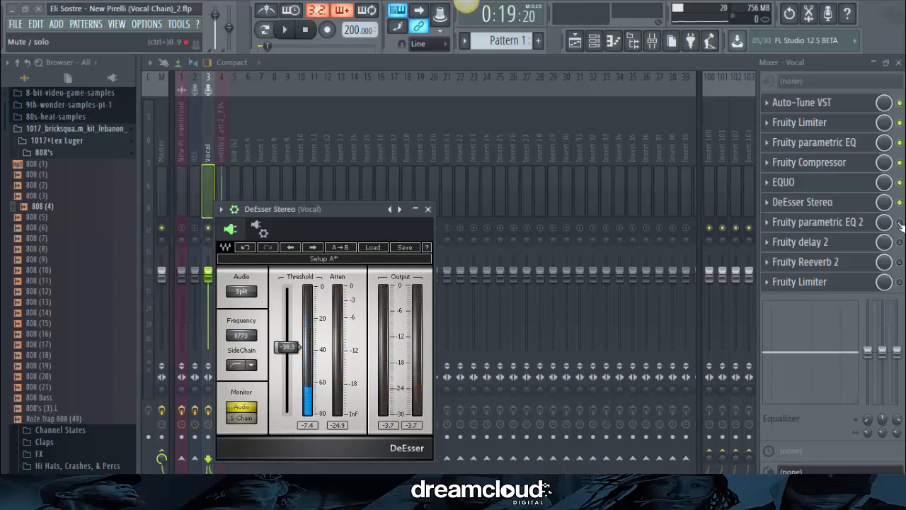
# - Enable Fruity parametric EQ 2 in the Vocal chain and open it to examine bands 3 and 5
pyautogui.click(900, 222)
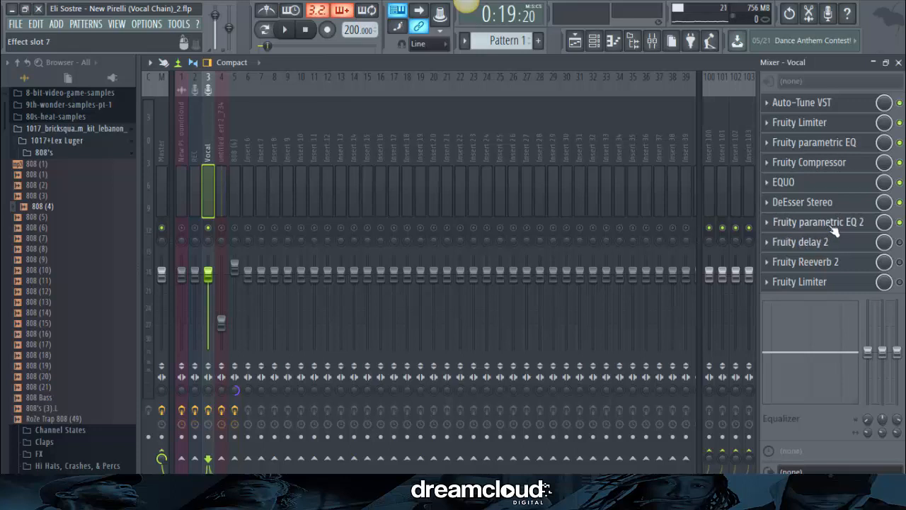
pyautogui.click(832, 226)
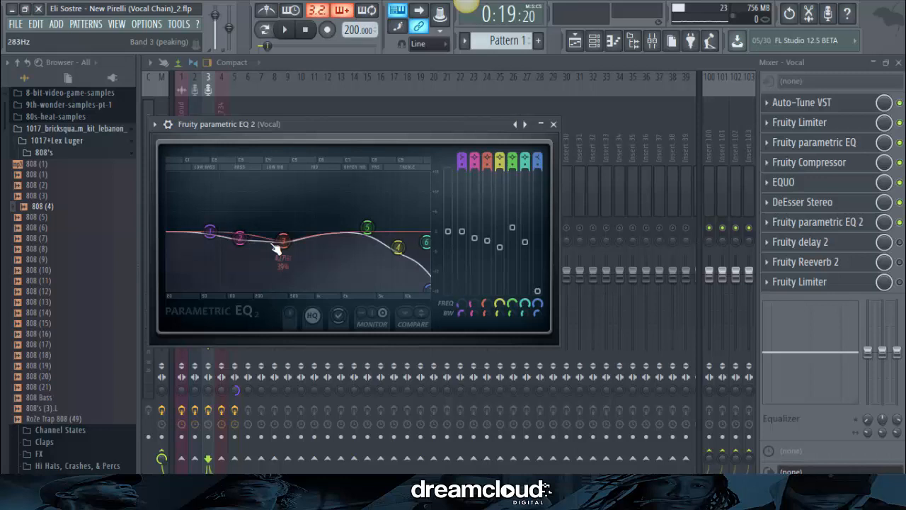
pyautogui.moveTo(289, 251); pyautogui.dragTo(290, 249)
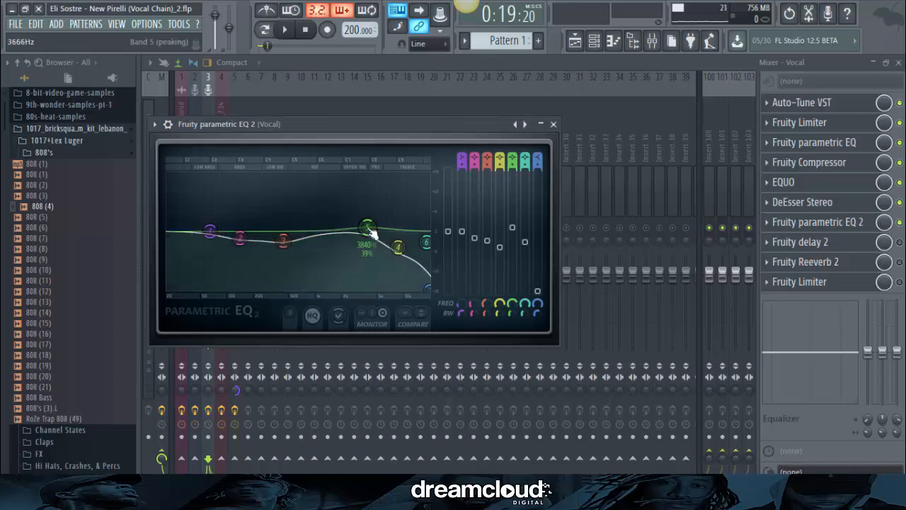
pyautogui.moveTo(372, 235); pyautogui.dragTo(373, 235)
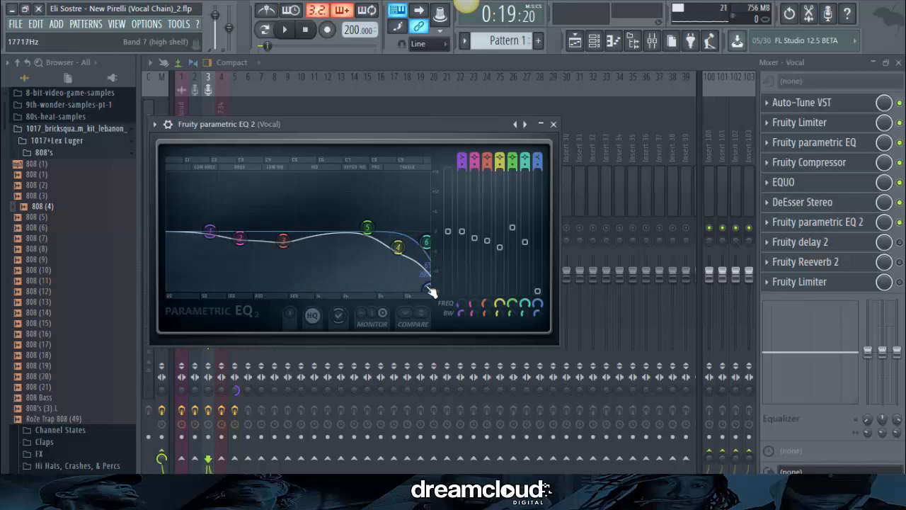
# - Examine band 7, the high shelf, in Fruity parametric EQ 2, close the plugin and play the song to hear the result
pyautogui.moveTo(431, 291)
pyautogui.mouseDown()
pyautogui.moveTo(427, 286)
pyautogui.moveTo(434, 292)
pyautogui.mouseUp()
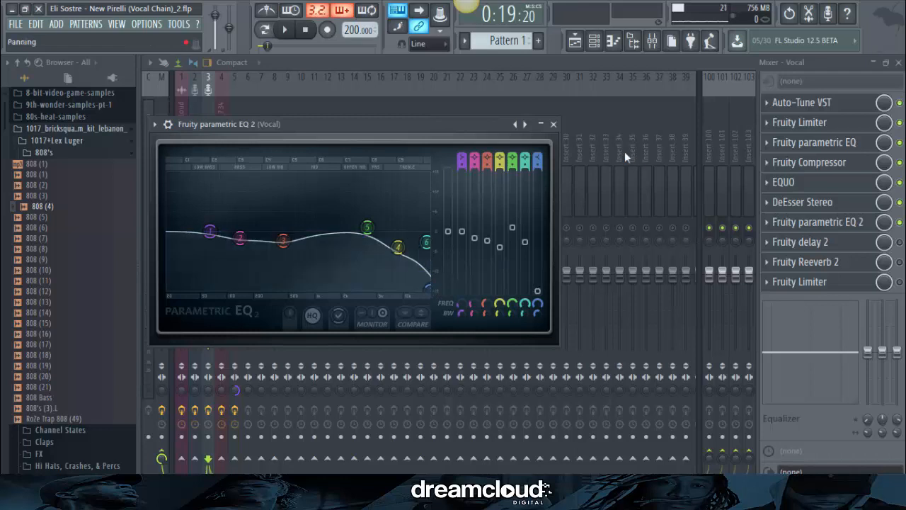
pyautogui.press('Escape')
pyautogui.click(285, 30)
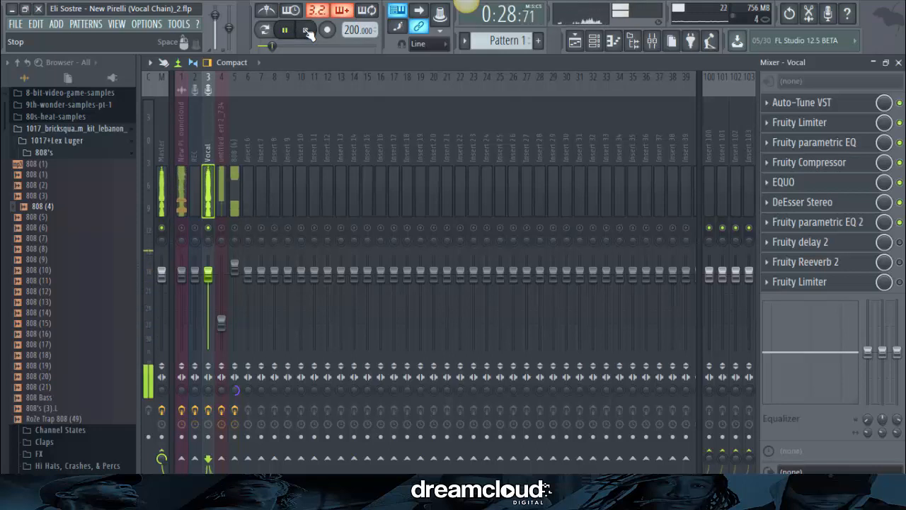
pyautogui.click(307, 31)
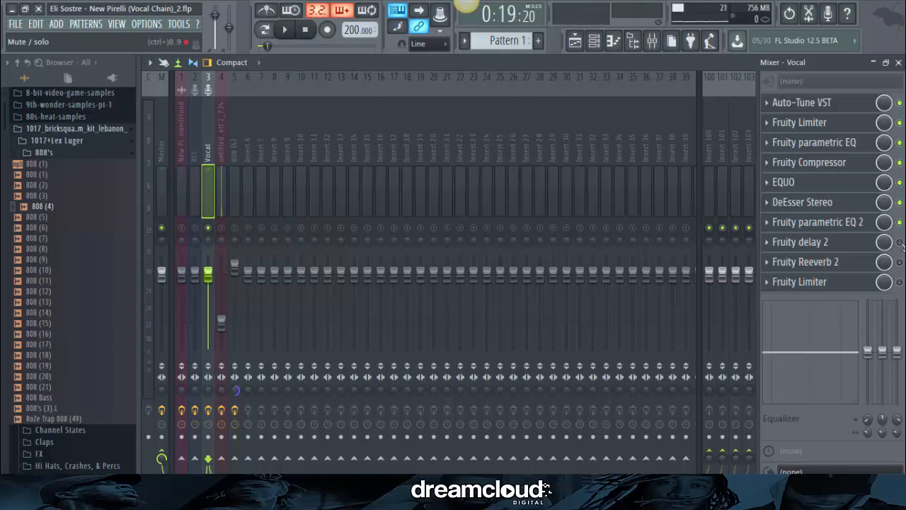
# - Enable Fruity delay 2 in the Vocal track's eighth effect slot, open its settings and play the song to hear the delay
pyautogui.click(828, 248)
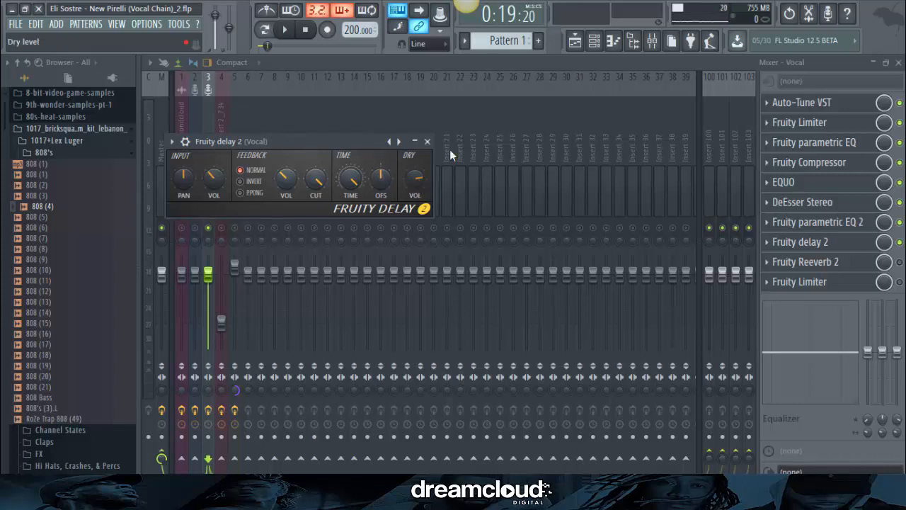
pyautogui.click(288, 31)
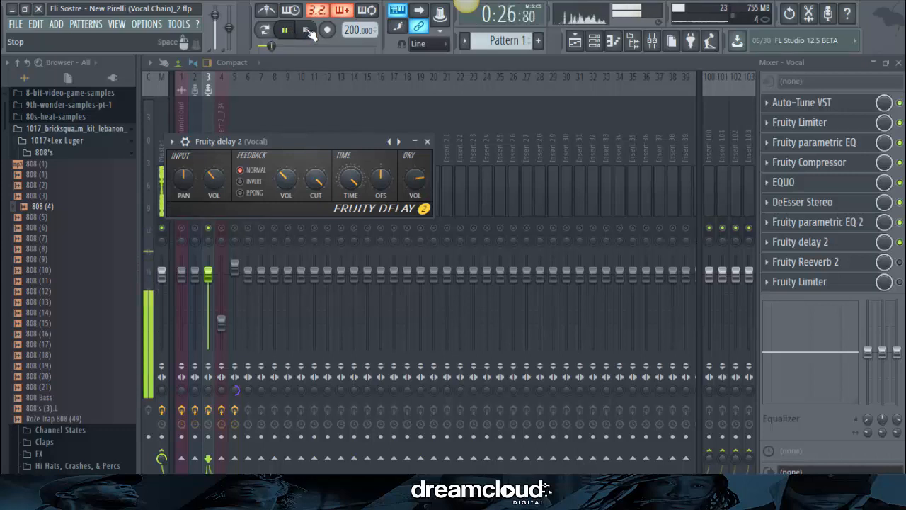
pyautogui.click(306, 30)
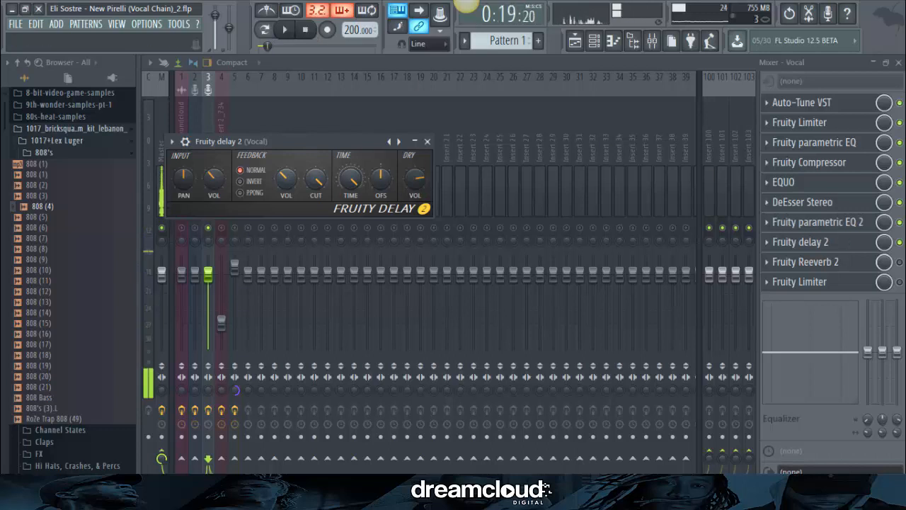
# - Enable Fruity Reeverb 2 in the Vocal track's ninth effect slot and open its settings
pyautogui.click(899, 262)
pyautogui.click(861, 266)
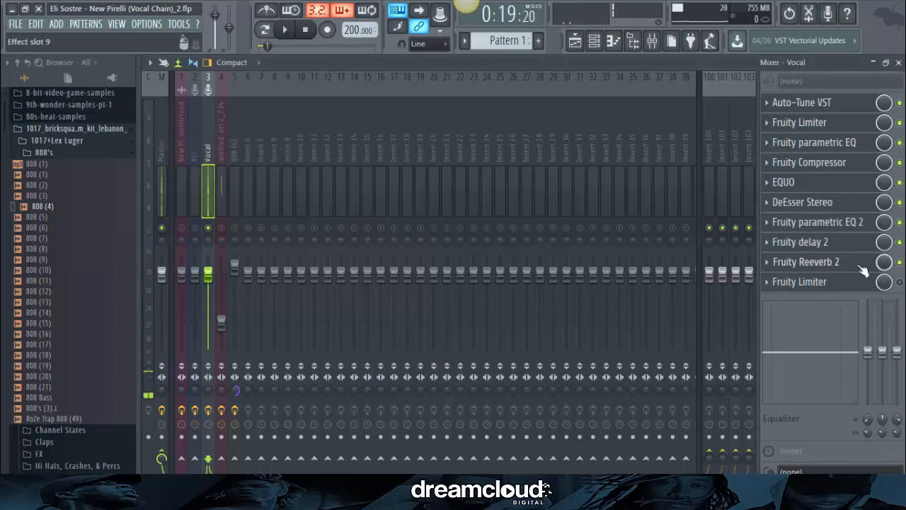
pyautogui.click(862, 268)
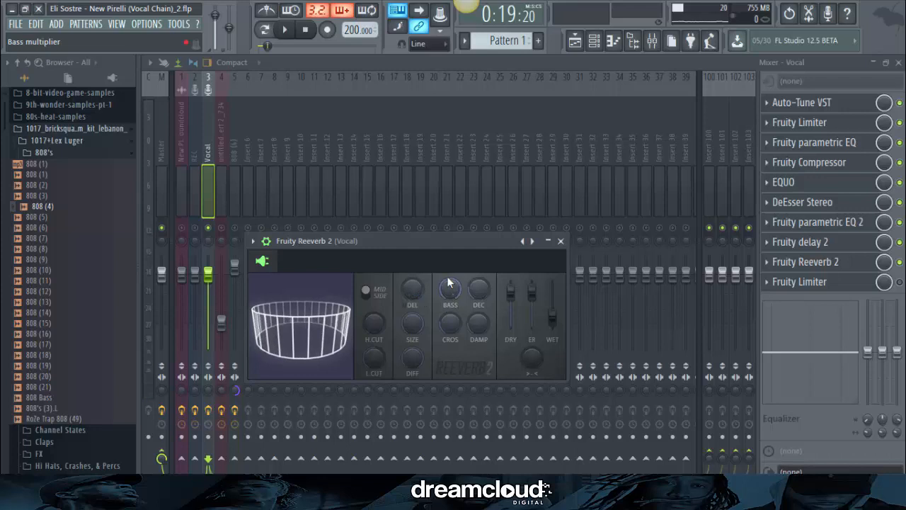
# - Review Reeverb 2's decay, cut, crossover, damping, diffusion and level settings, and play the song to hear the reverb
pyautogui.moveTo(473, 300); pyautogui.dragTo(473, 282)
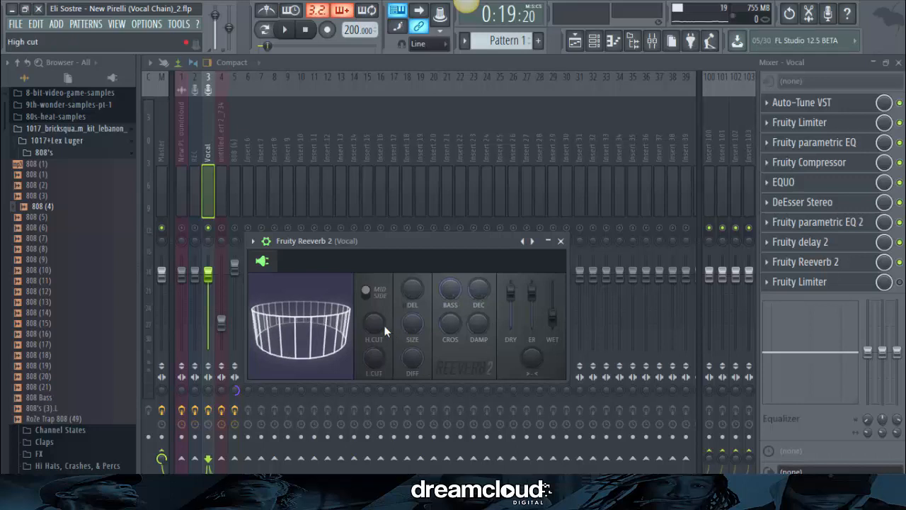
pyautogui.moveTo(383, 324); pyautogui.dragTo(383, 320)
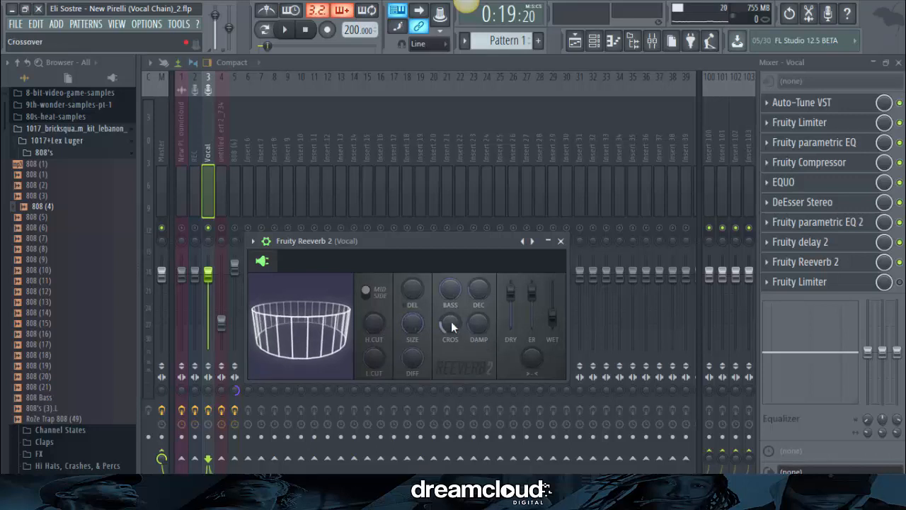
pyautogui.moveTo(451, 326); pyautogui.dragTo(451, 339)
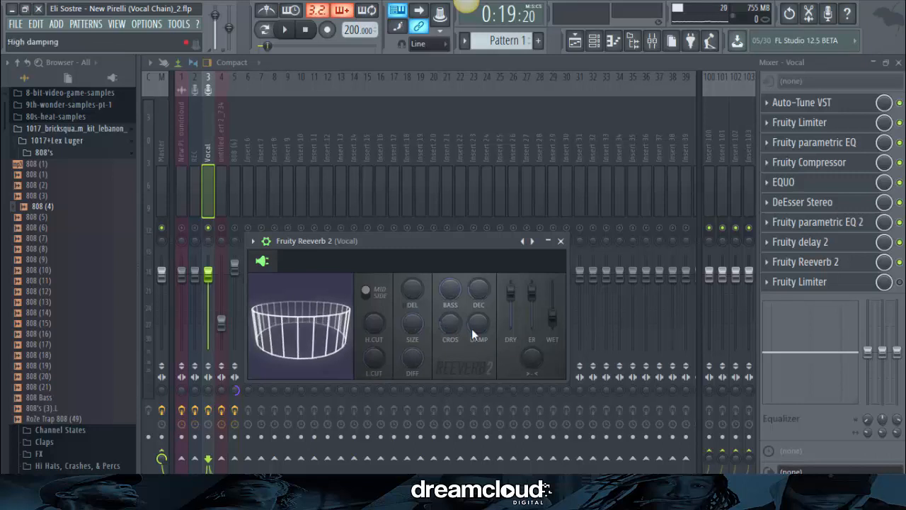
pyautogui.moveTo(476, 323); pyautogui.dragTo(476, 325)
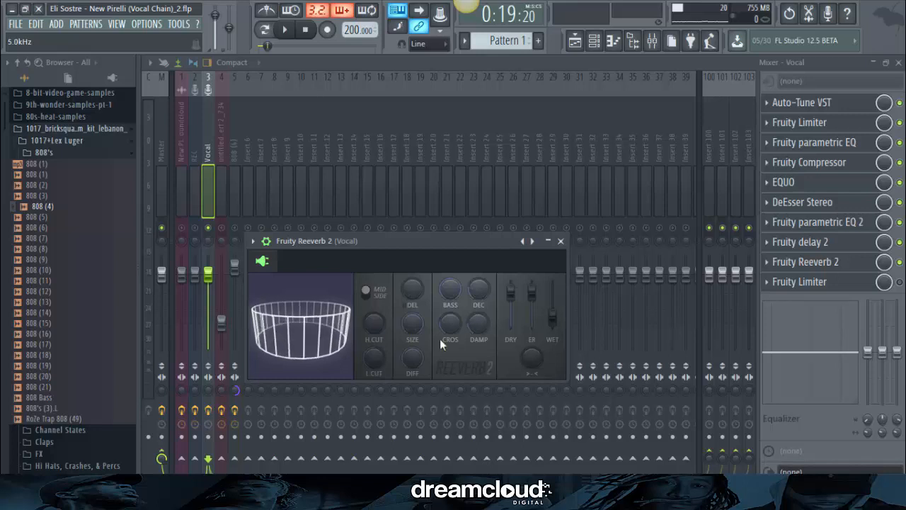
pyautogui.moveTo(374, 359); pyautogui.dragTo(410, 360)
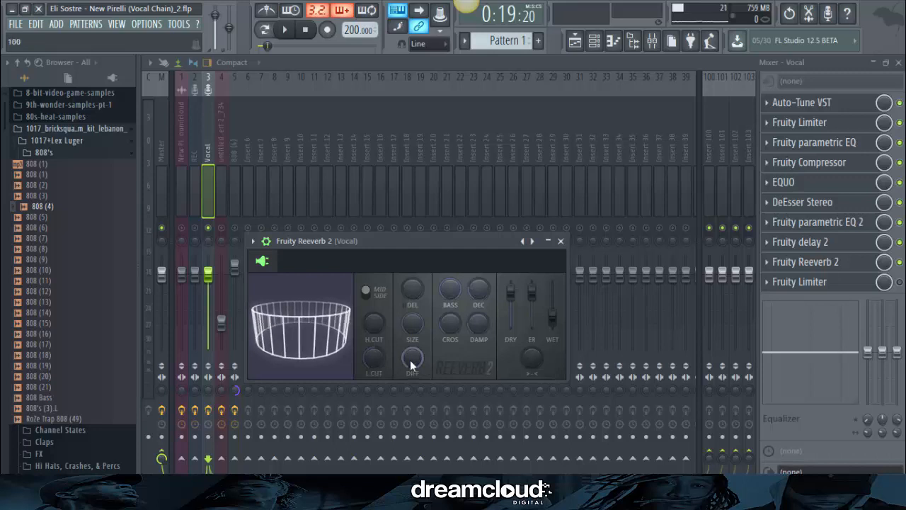
pyautogui.click(533, 294)
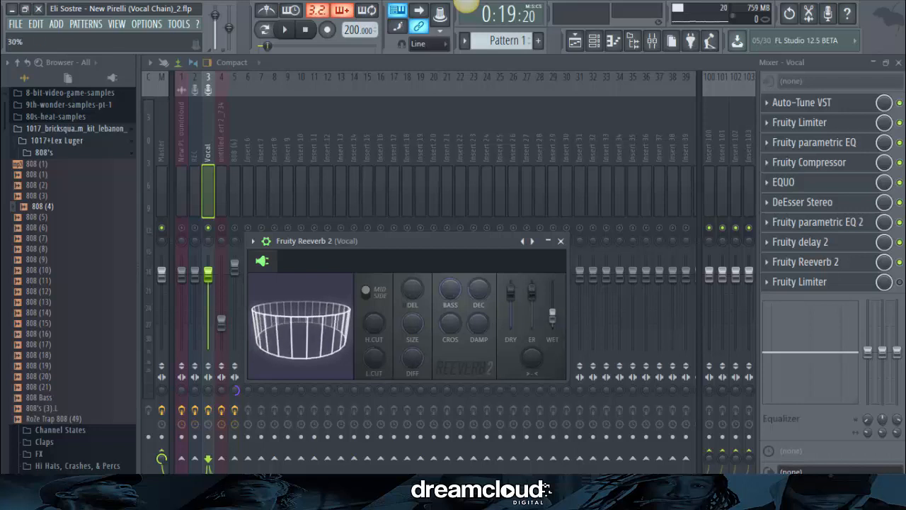
pyautogui.click(289, 30)
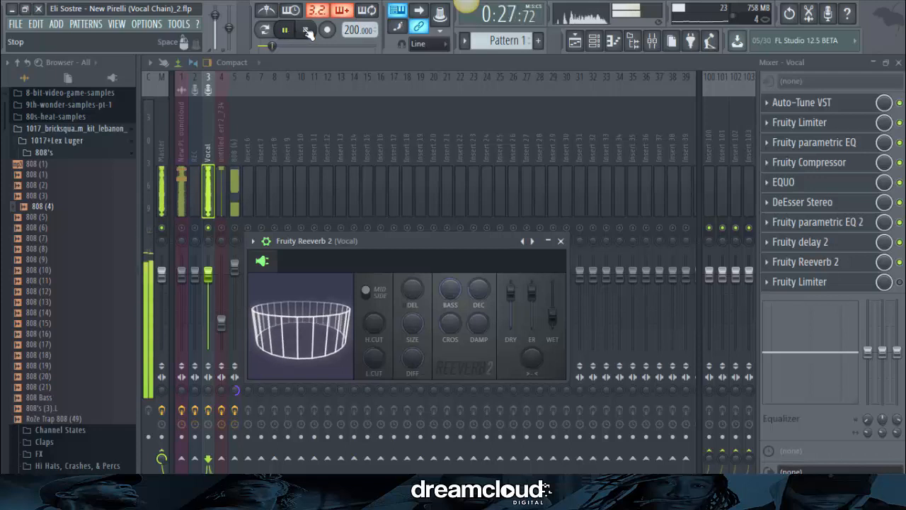
pyautogui.click(307, 31)
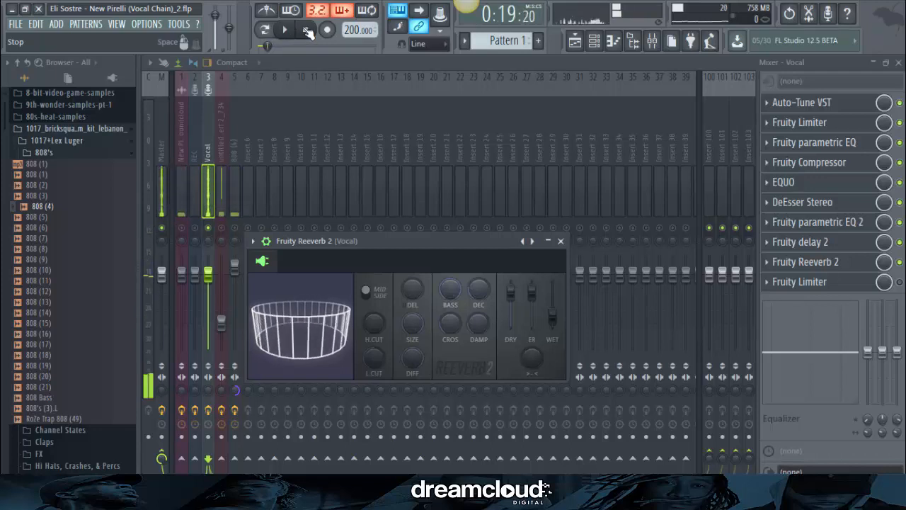
# - Enable Fruity Limiter in the Vocal track's tenth effect slot, open it and play the song to watch its limiting
pyautogui.click(900, 282)
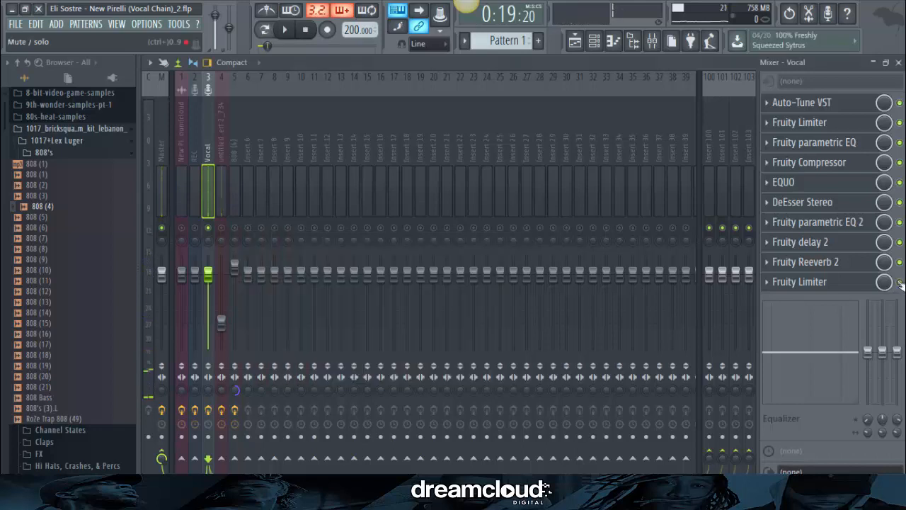
pyautogui.click(859, 284)
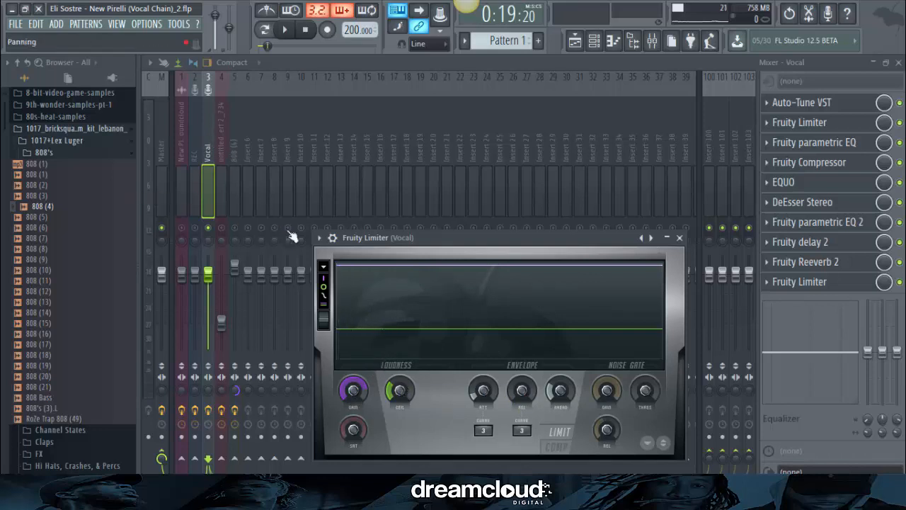
pyautogui.click(286, 31)
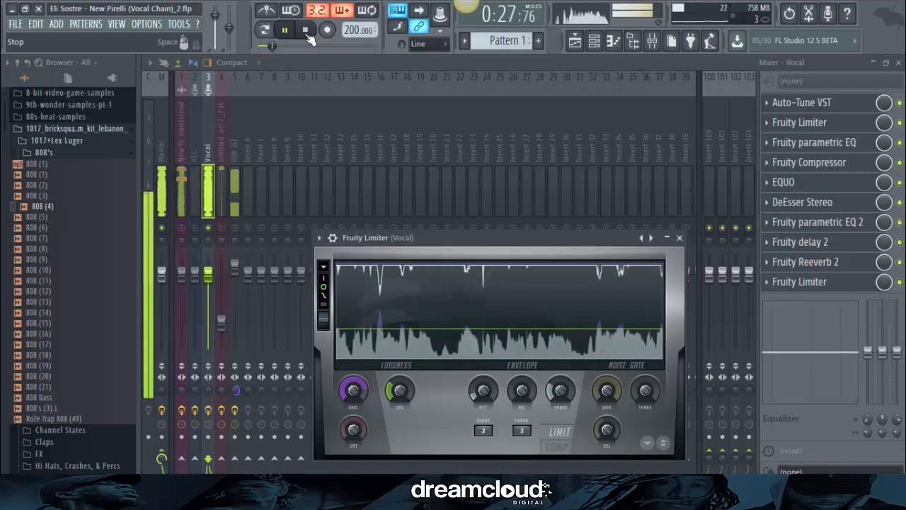
pyautogui.click(310, 33)
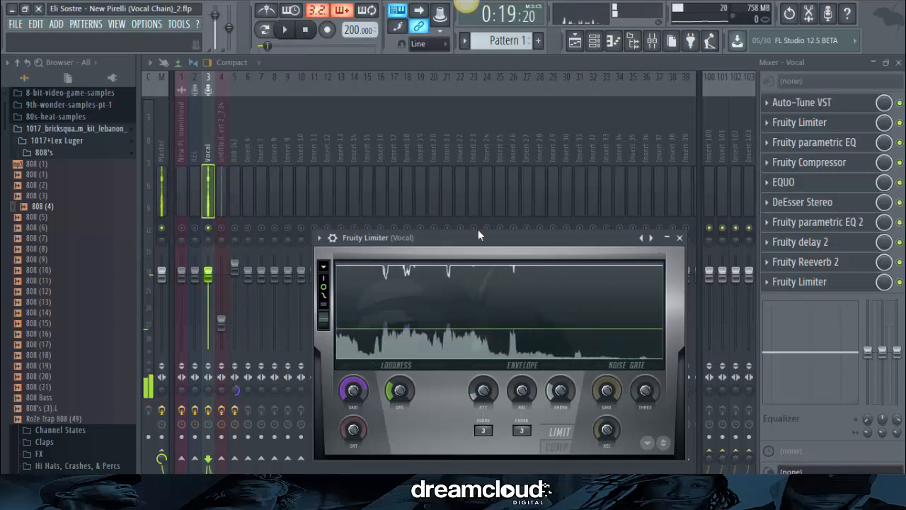
# - Enable Maximus on the New Pirelli beat's mixer track and open it to examine the Master band's curve
pyautogui.click(182, 125)
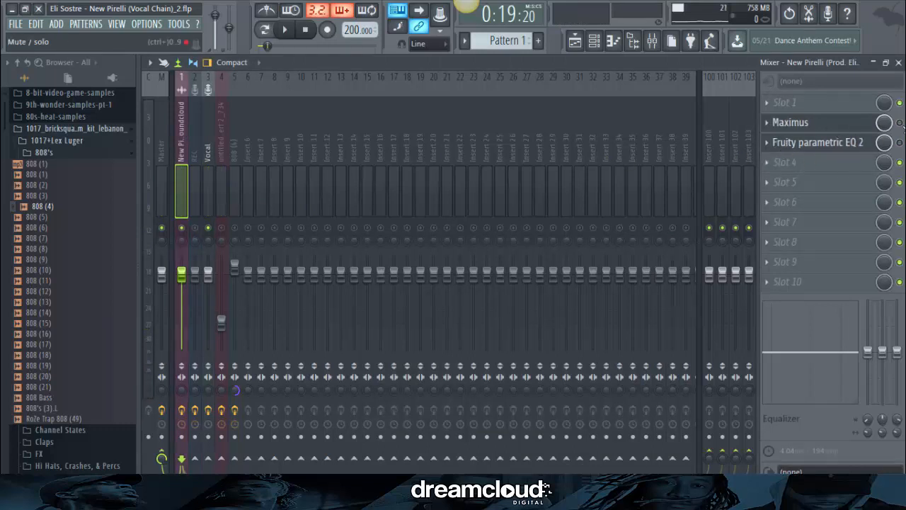
pyautogui.click(790, 123)
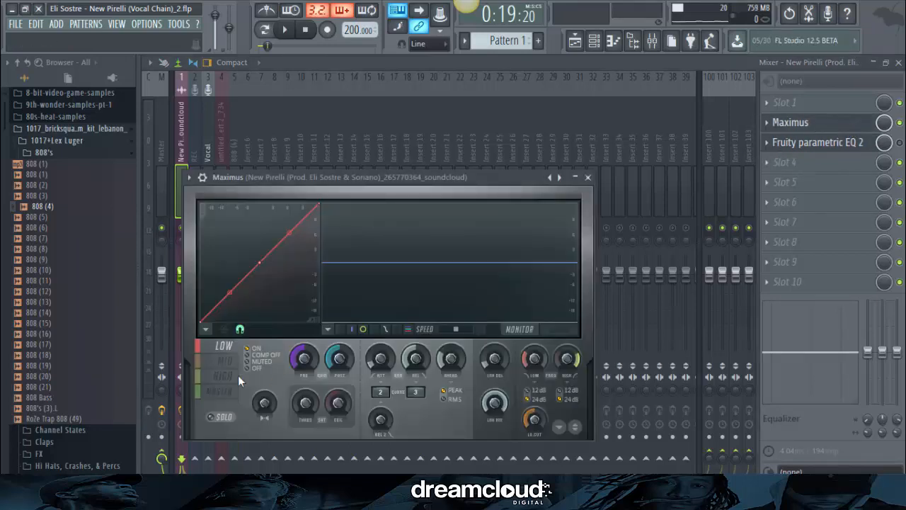
pyautogui.click(225, 391)
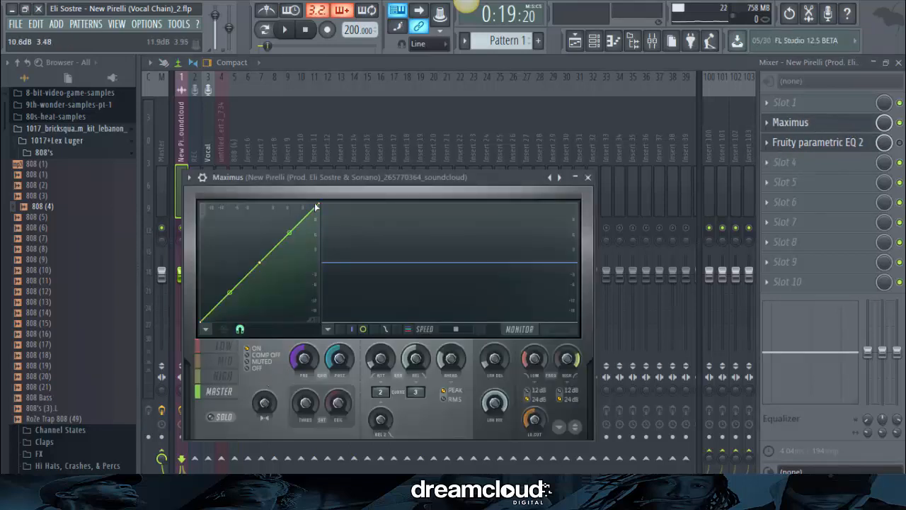
pyautogui.moveTo(317, 207)
pyautogui.mouseDown()
pyautogui.moveTo(323, 262)
pyautogui.moveTo(329, 200)
pyautogui.mouseUp()
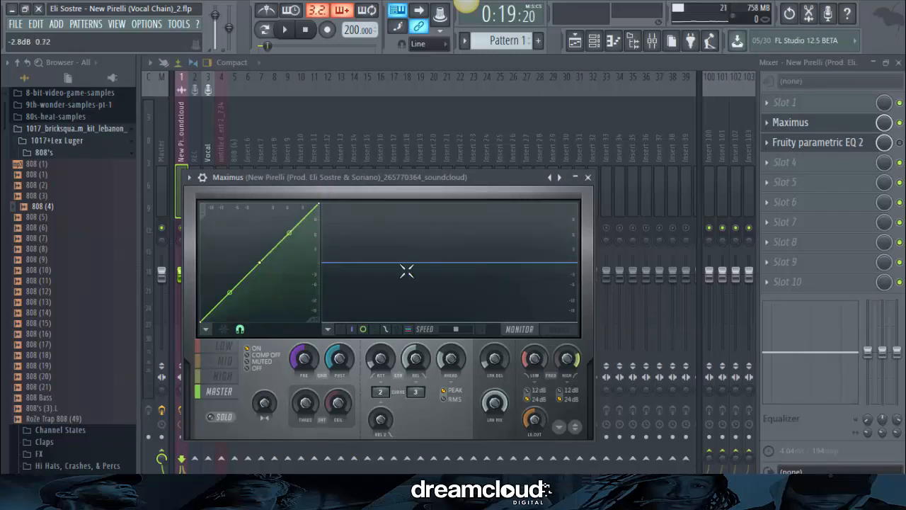
# - Show the High band in Maximus and play the song to watch its levels
pyautogui.click(217, 383)
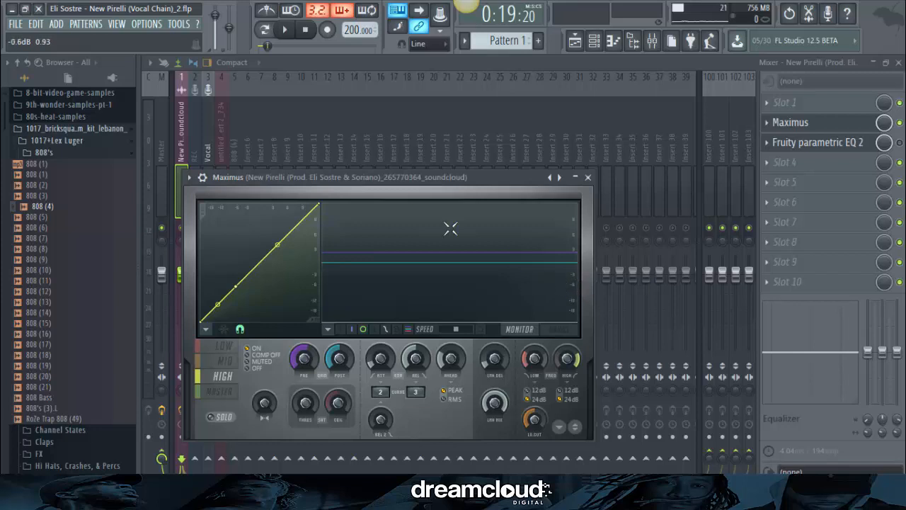
pyautogui.click(284, 29)
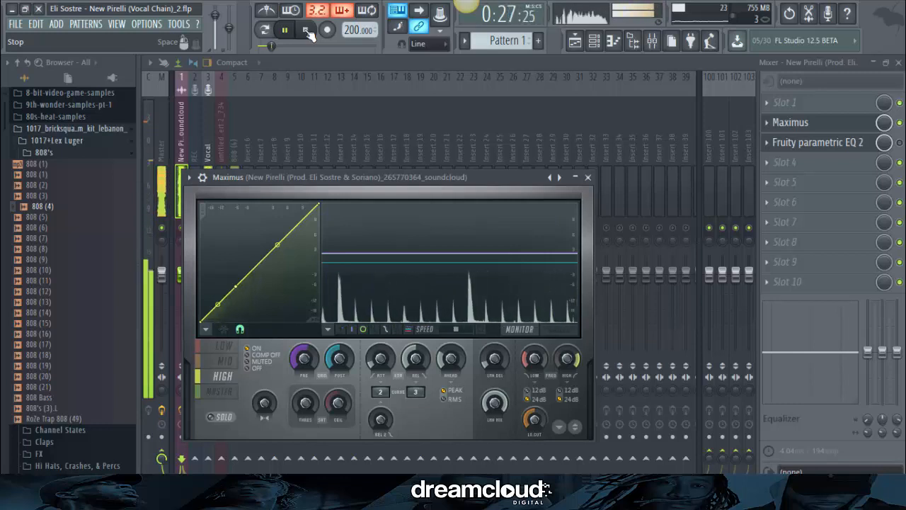
pyautogui.click(307, 31)
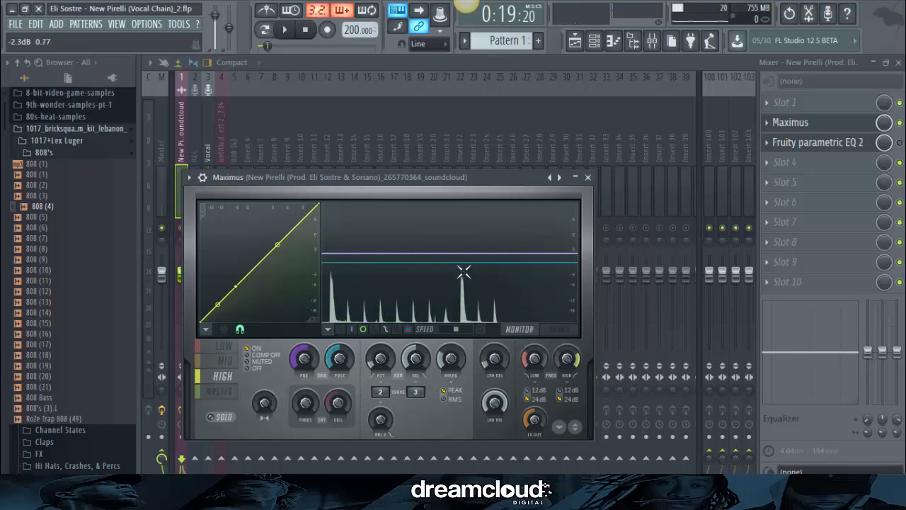
# - Show the Mid band in Maximus and select the playlist range from bar 17 to bar 29
pyautogui.click(221, 363)
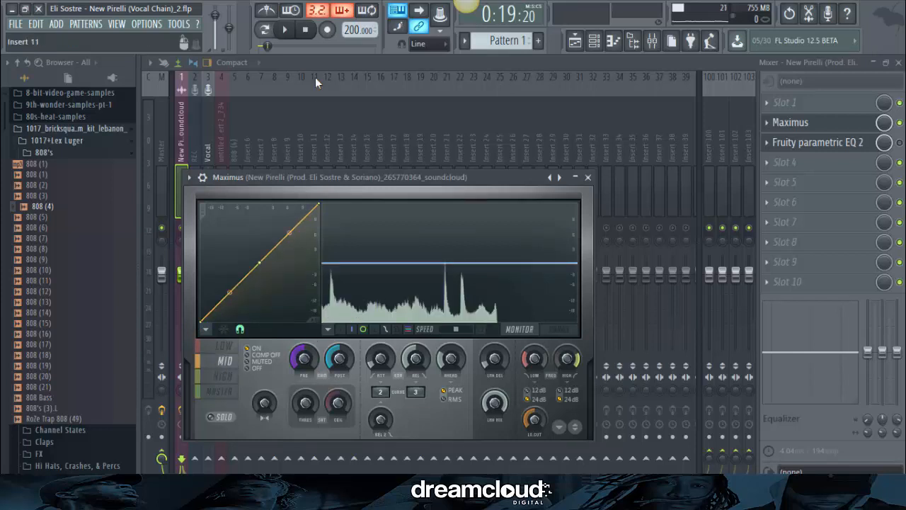
pyautogui.click(576, 42)
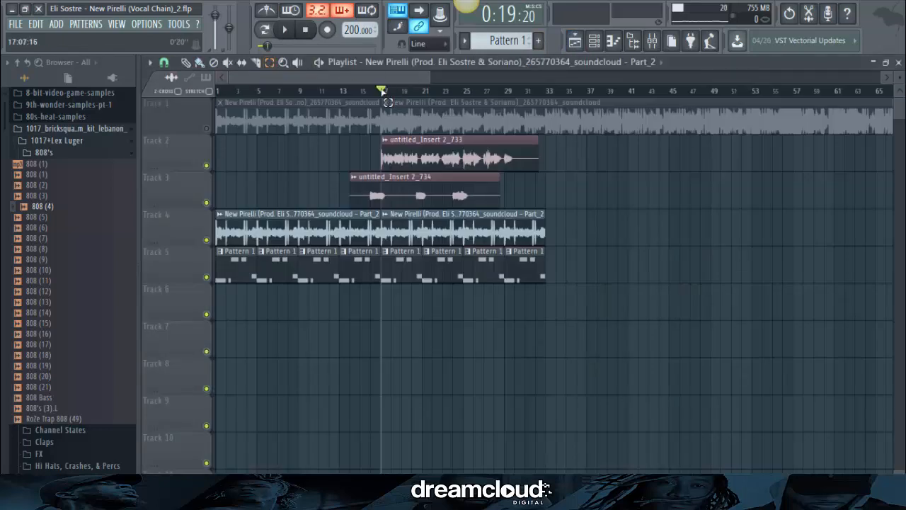
pyautogui.moveTo(388, 102); pyautogui.dragTo(502, 118)
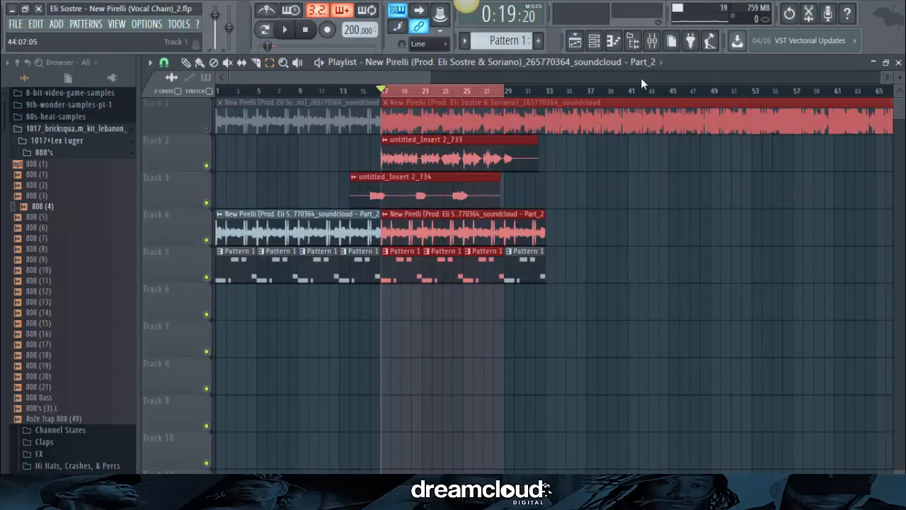
pyautogui.click(652, 40)
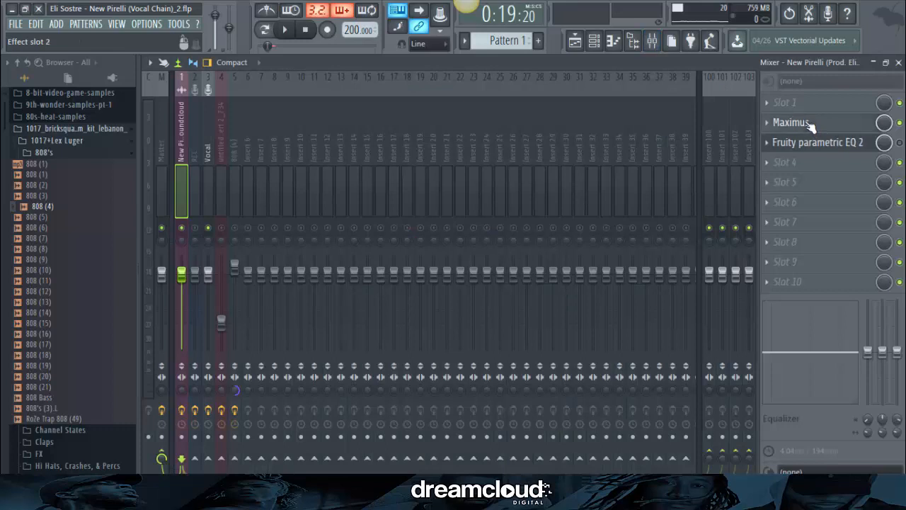
# - Reopen Maximus on the beat's mixer track and play the song to watch the Mid band's levels
pyautogui.click(791, 121)
pyautogui.click(285, 29)
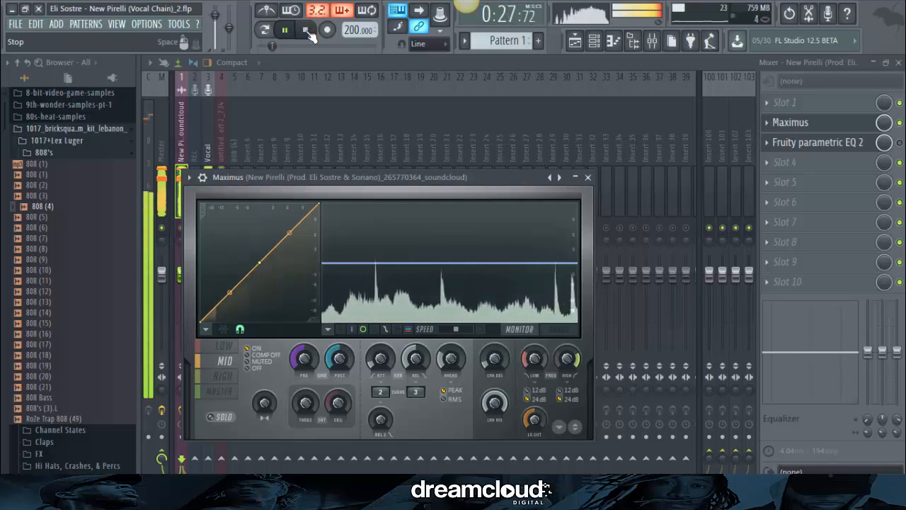
pyautogui.click(308, 32)
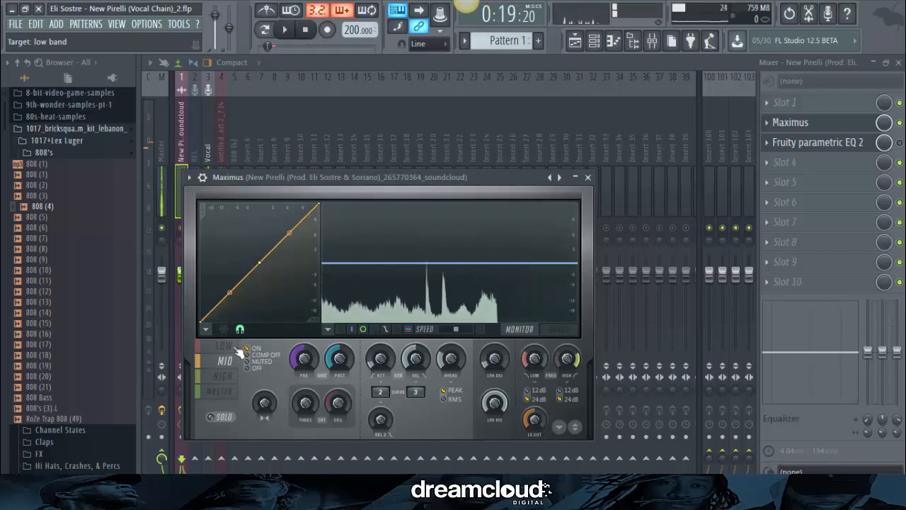
# - Show the Low band in the beat track's Maximus and play the song to watch its levels
pyautogui.click(240, 350)
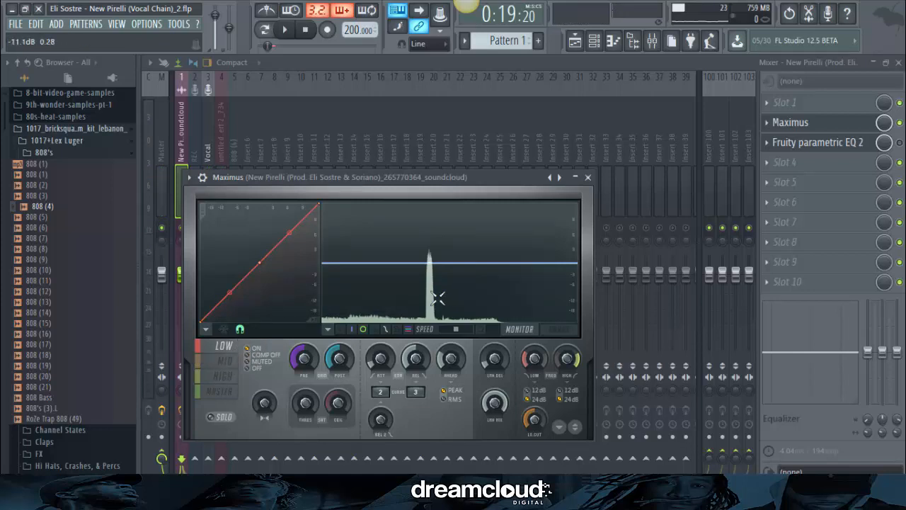
pyautogui.click(284, 29)
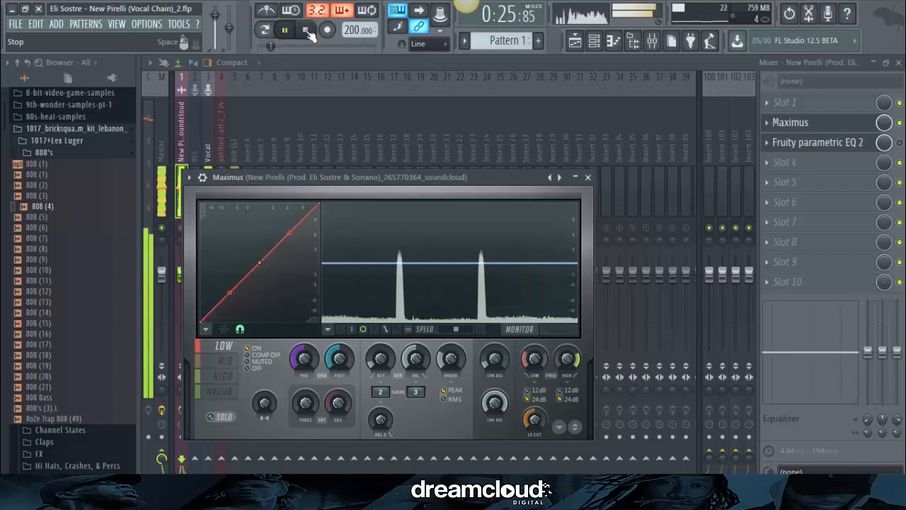
pyautogui.click(307, 31)
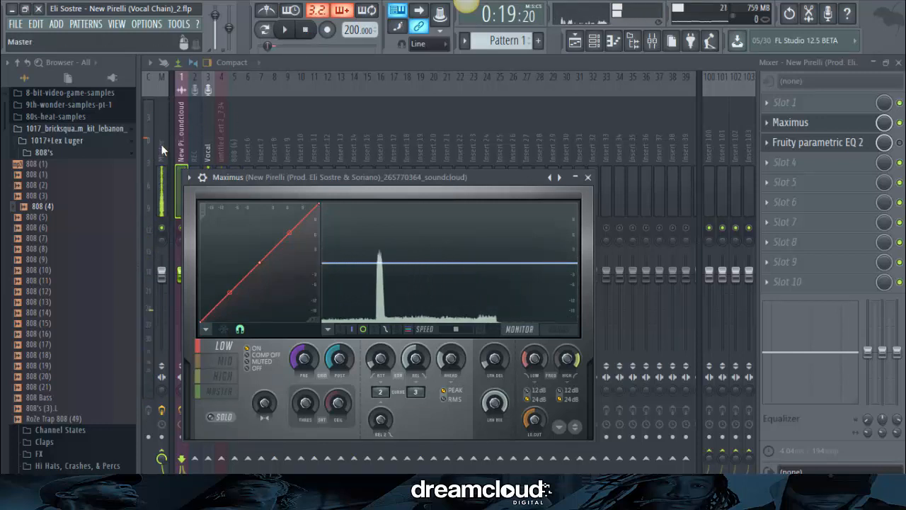
# - Enable Maximus on the Master mixer track and open it with the High band shown
pyautogui.click(161, 145)
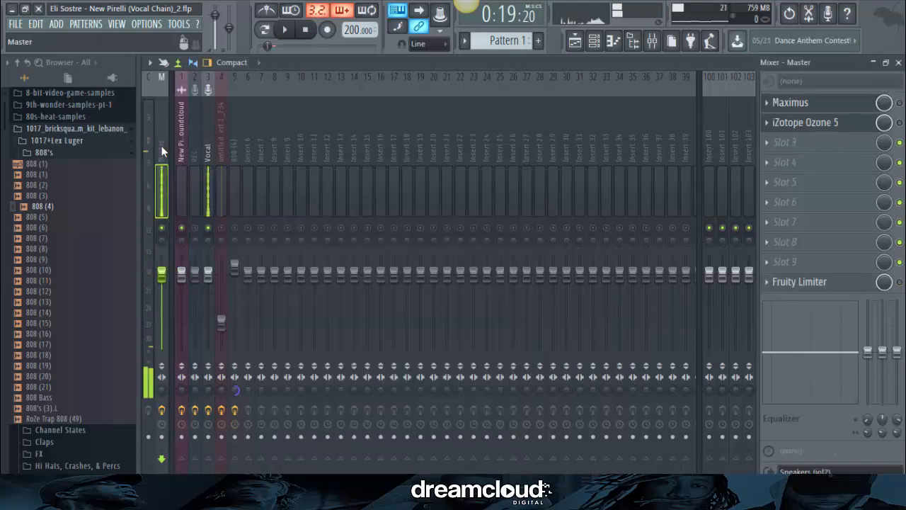
pyautogui.click(855, 103)
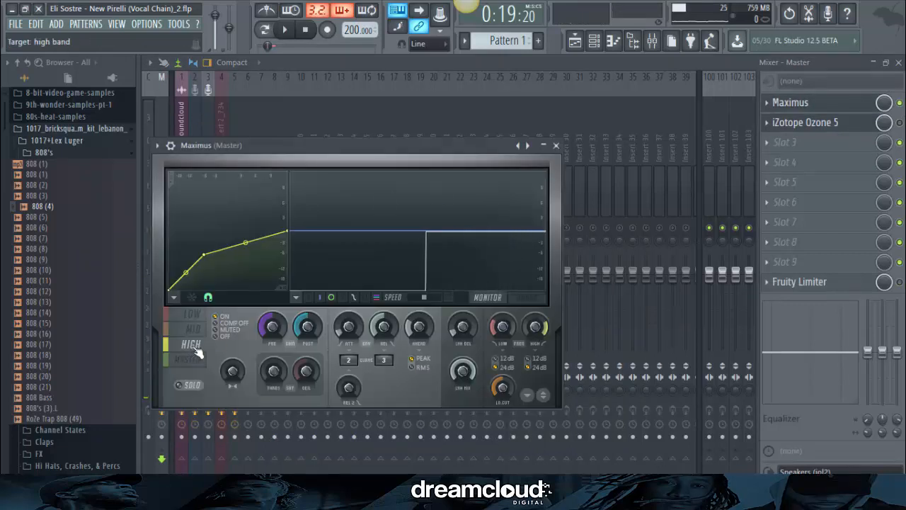
# - Try raising the end and middle points of the High band's compression curve, and put both points back
pyautogui.moveTo(289, 231); pyautogui.dragTo(296, 211)
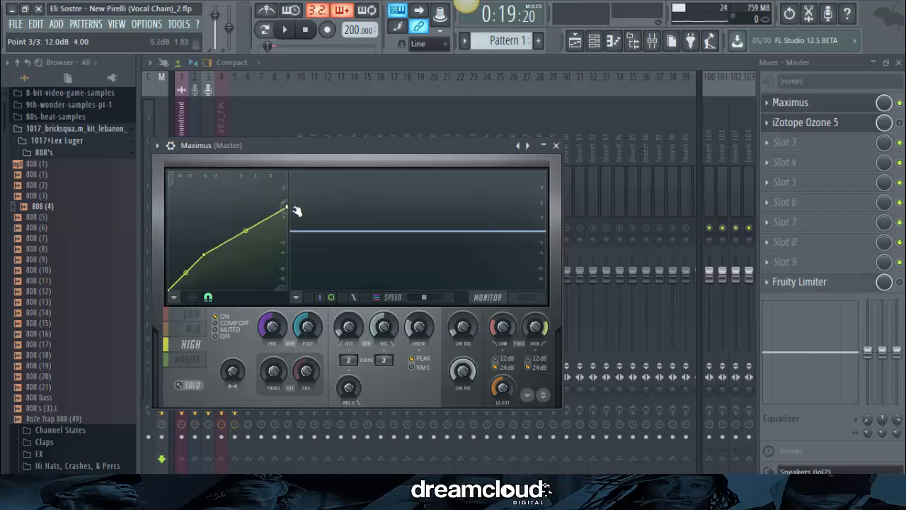
pyautogui.moveTo(205, 254); pyautogui.dragTo(228, 234)
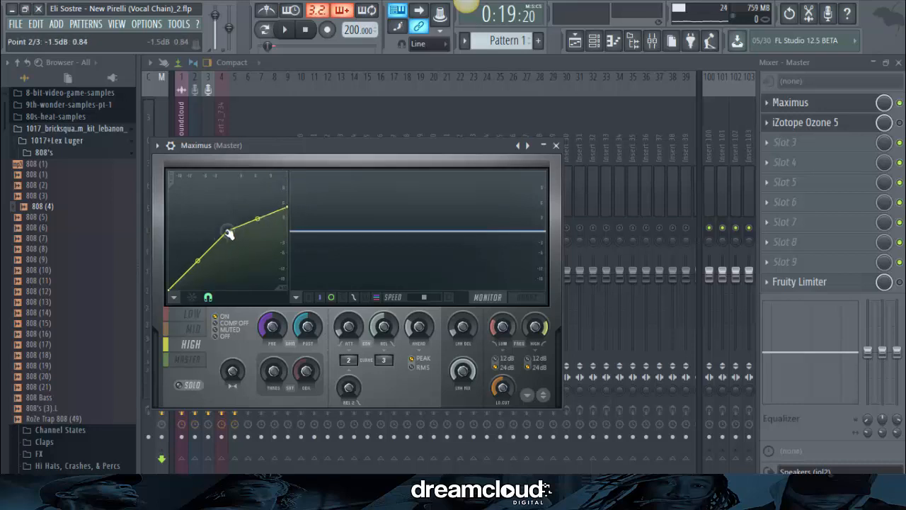
pyautogui.moveTo(286, 208); pyautogui.dragTo(290, 231)
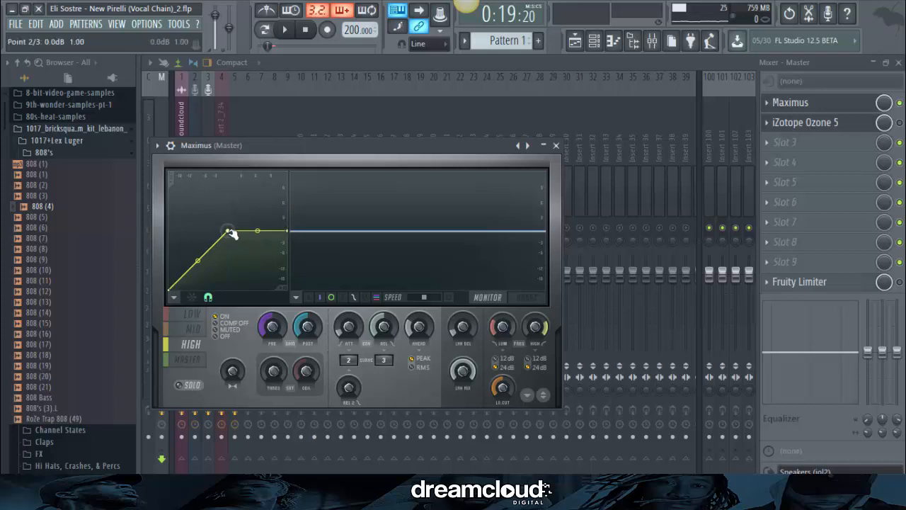
pyautogui.moveTo(228, 234); pyautogui.dragTo(204, 254)
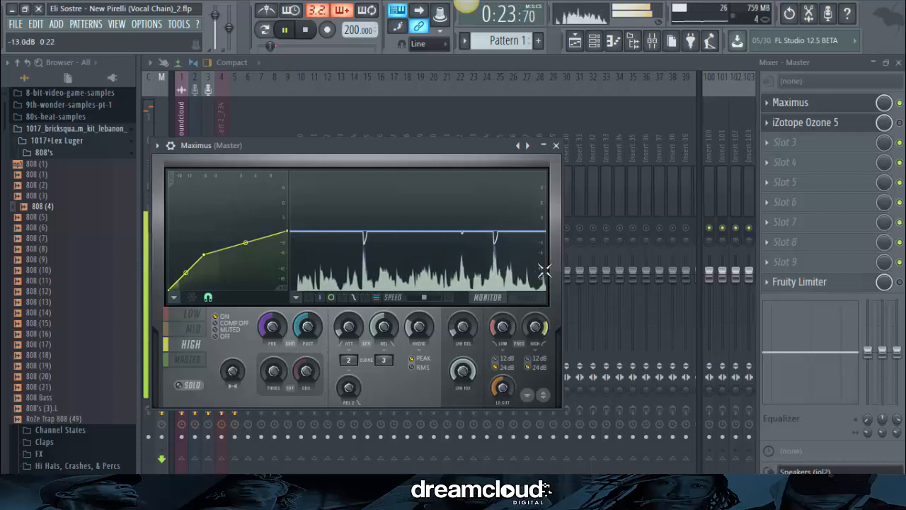
# - Stop playback and examine the Mid, Low, High and Master band curves of the Master track's Maximus
pyautogui.press('space')
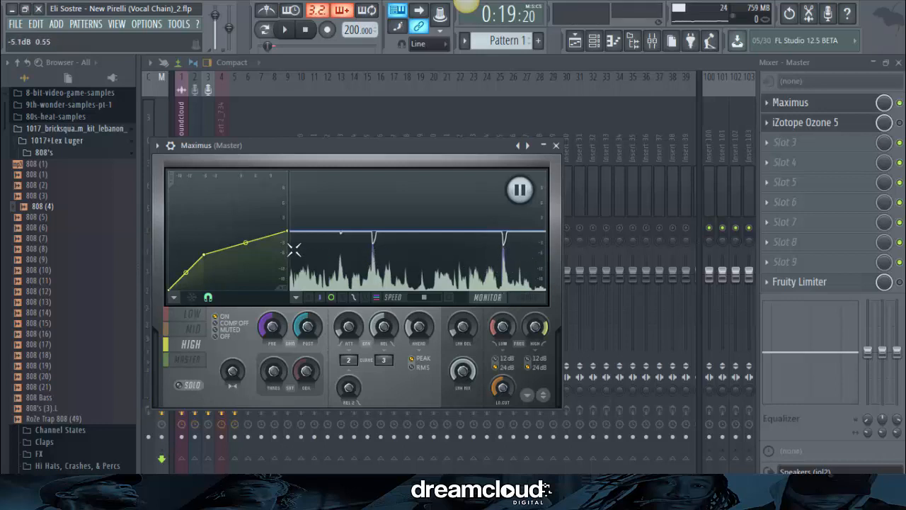
pyautogui.click(358, 231)
pyautogui.click(194, 329)
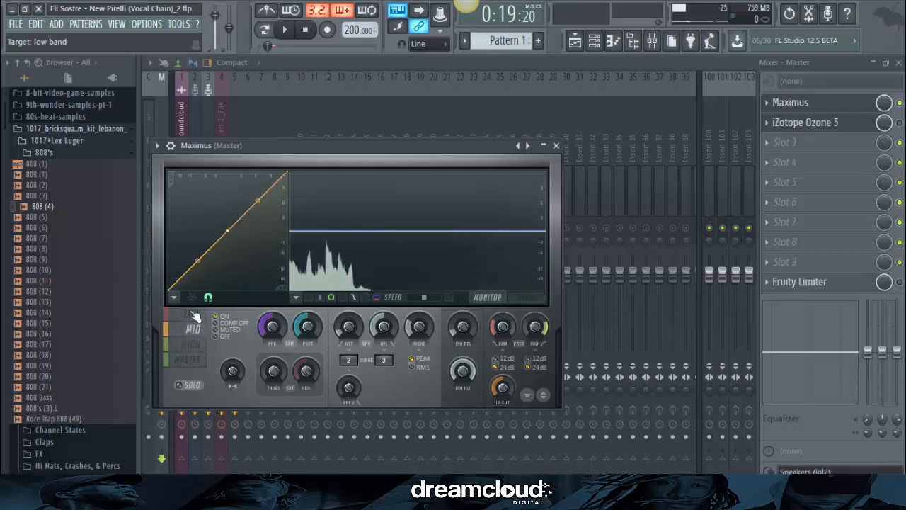
pyautogui.click(192, 314)
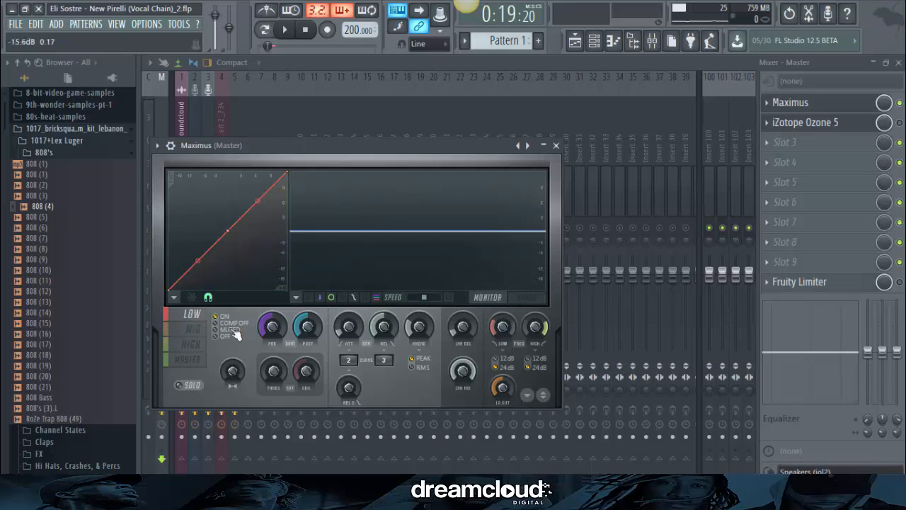
pyautogui.click(197, 344)
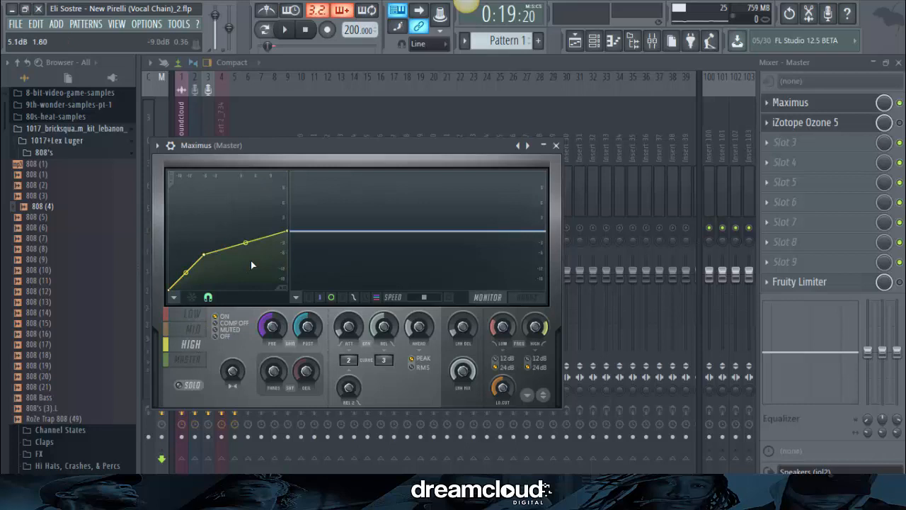
pyautogui.click(188, 359)
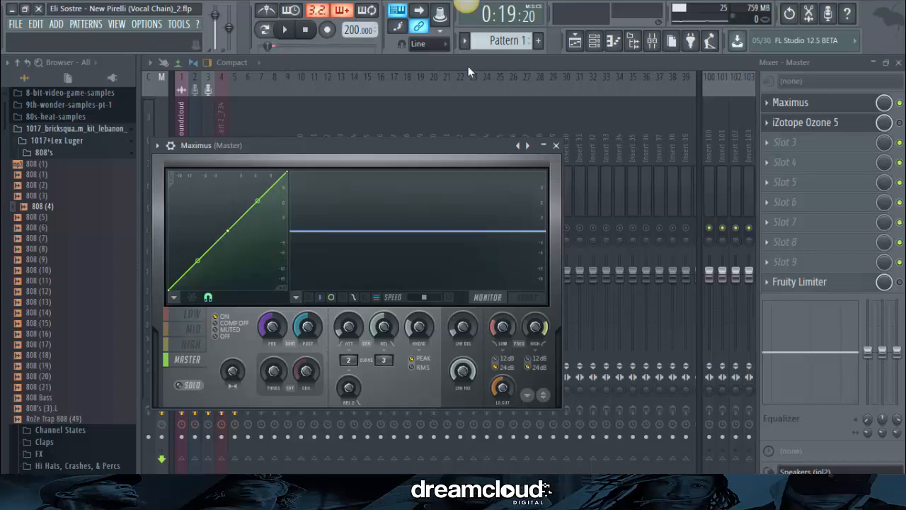
# - Enable iZotope Ozone 5 on the Master mixer track and open it
pyautogui.click(899, 124)
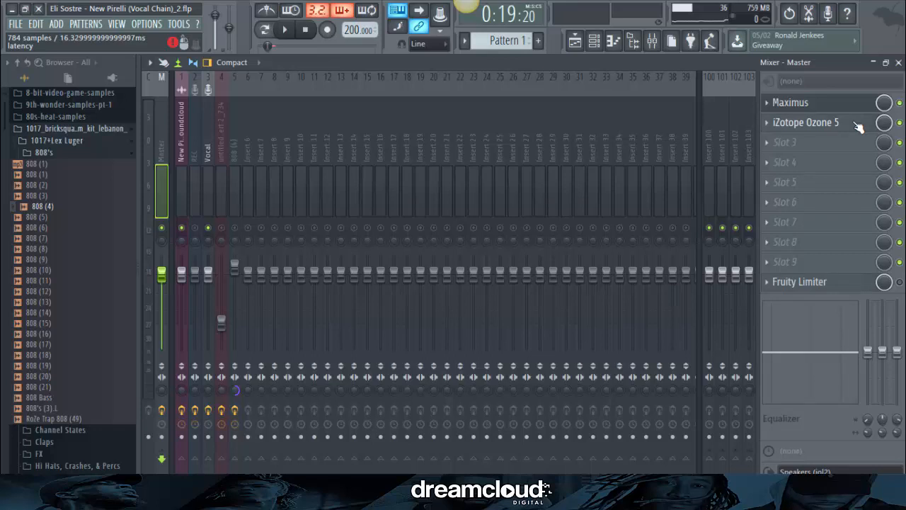
pyautogui.click(814, 126)
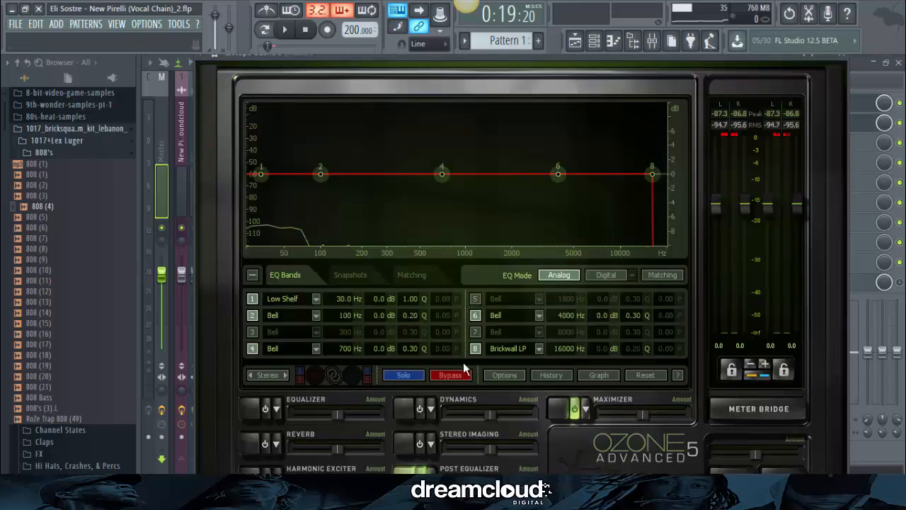
# - Toggle Ozone's Post Equalizer off and on, and go through the filter shapes for band 8, keeping Brickwall LP
pyautogui.click(420, 470)
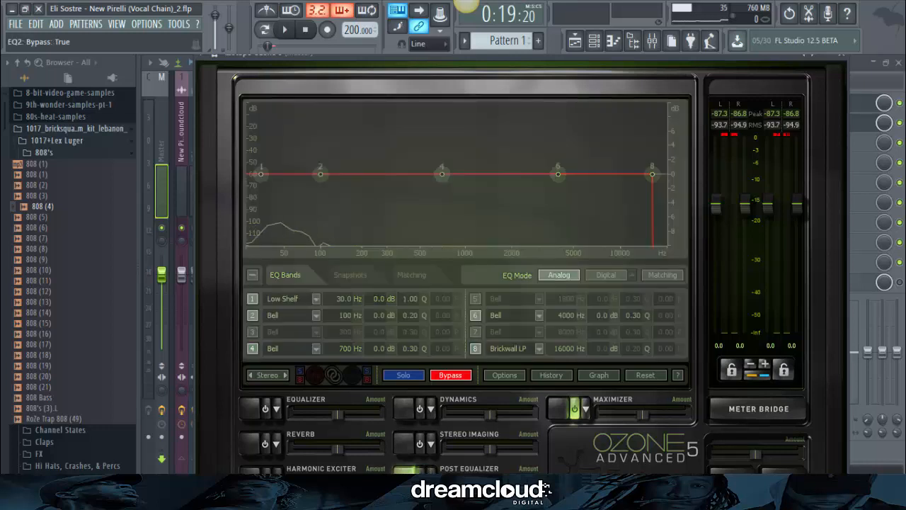
pyautogui.click(420, 469)
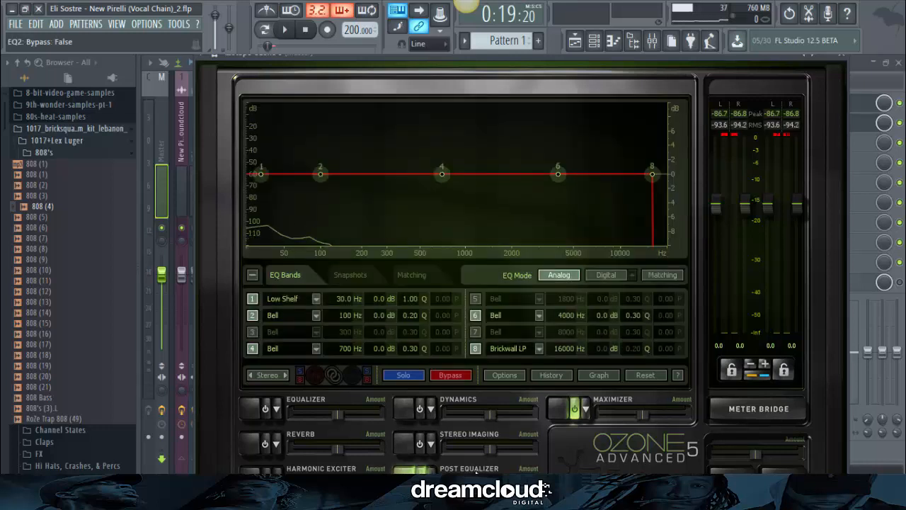
pyautogui.click(538, 347)
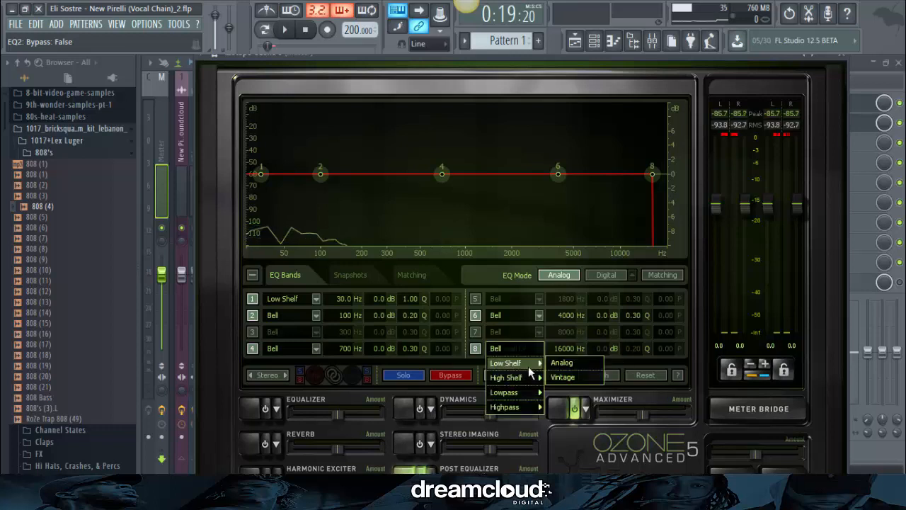
pyautogui.moveTo(524, 393)
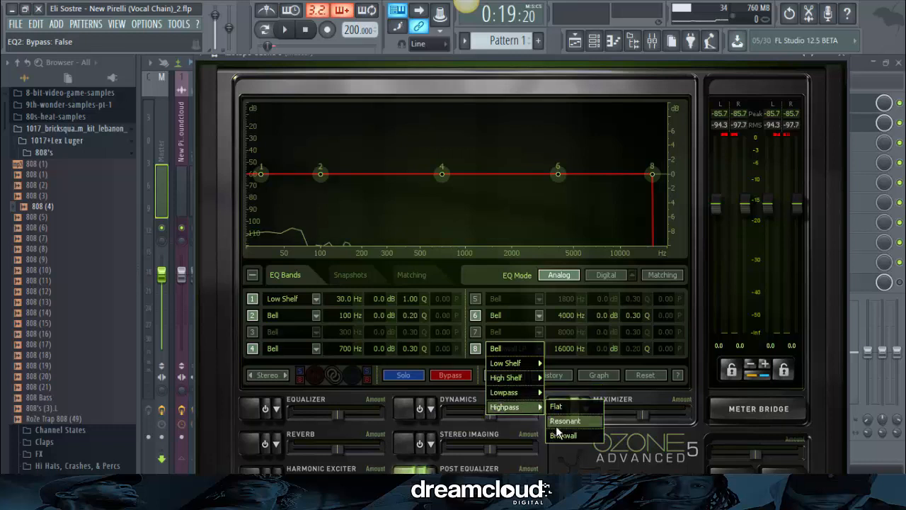
pyautogui.click(564, 420)
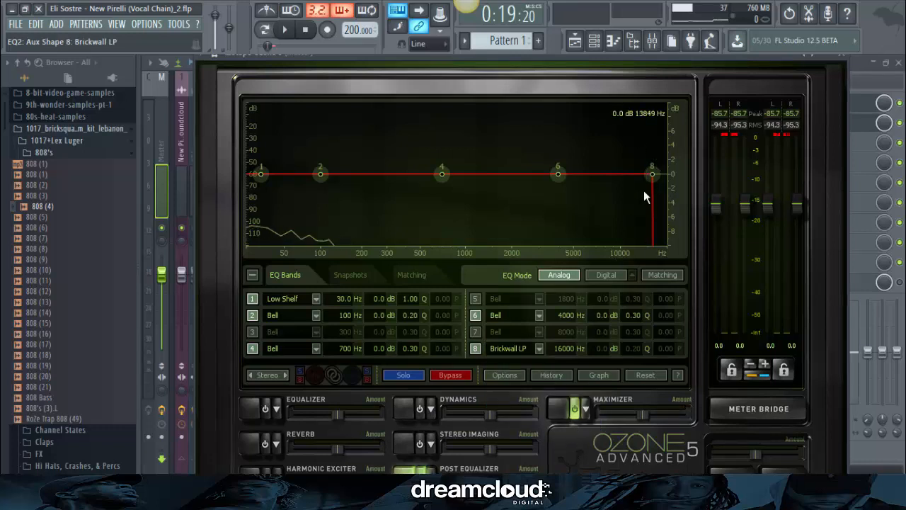
# - Show Ozone's Maximizer settings and play the song to watch its limiting and output levels
pyautogui.click(557, 409)
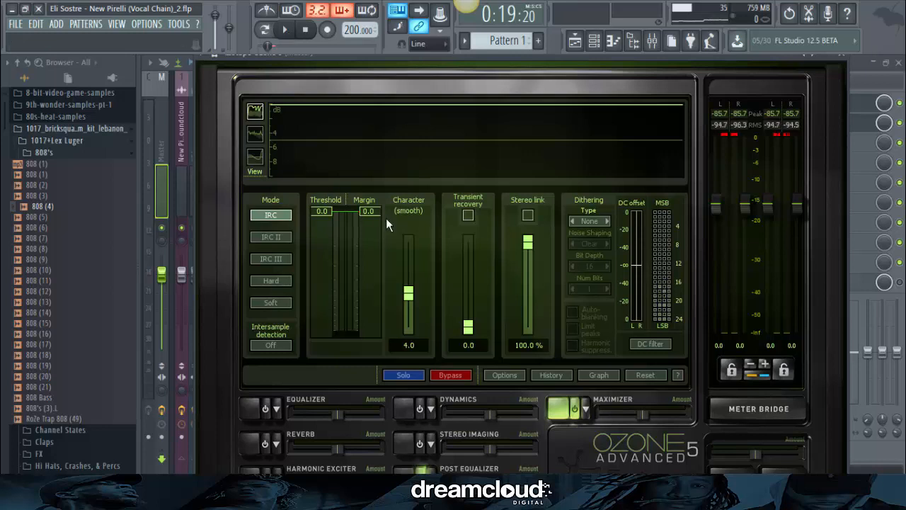
pyautogui.click(286, 31)
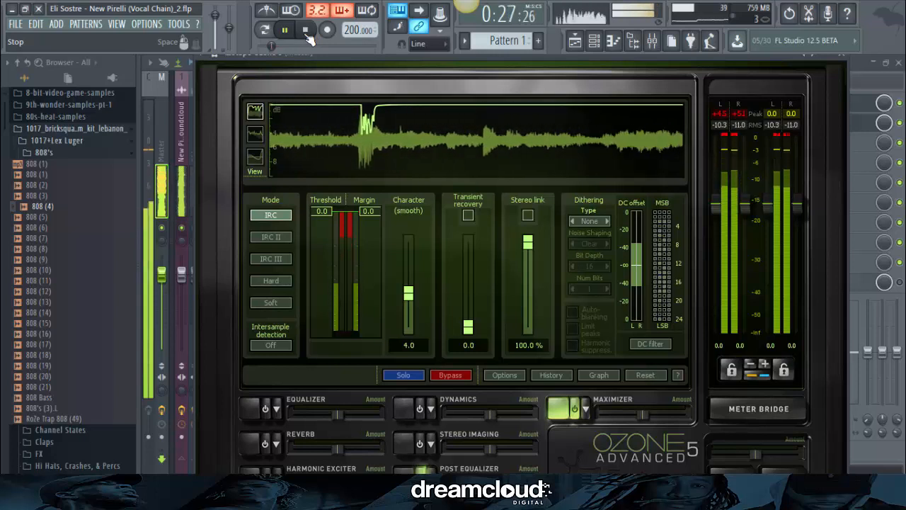
pyautogui.click(308, 39)
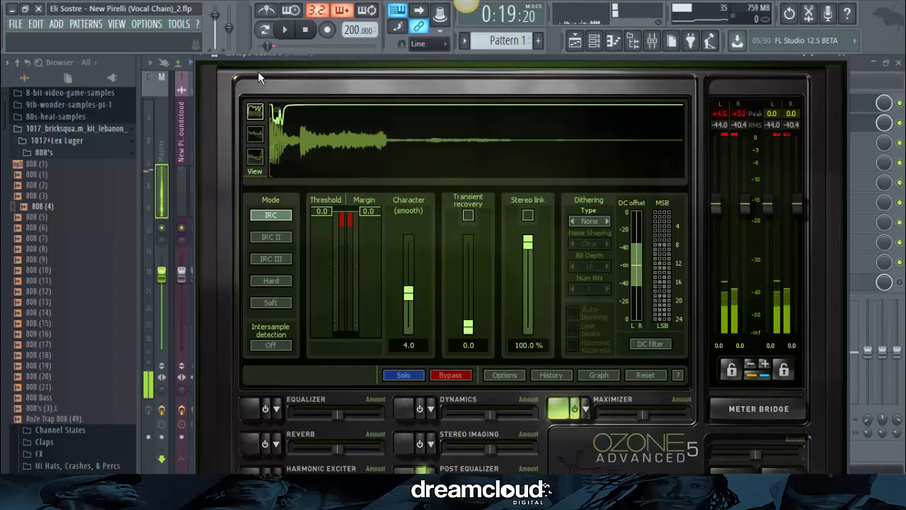
# - Select the untitled_Insert 2_734 mixer track and unmute it
pyautogui.click(176, 136)
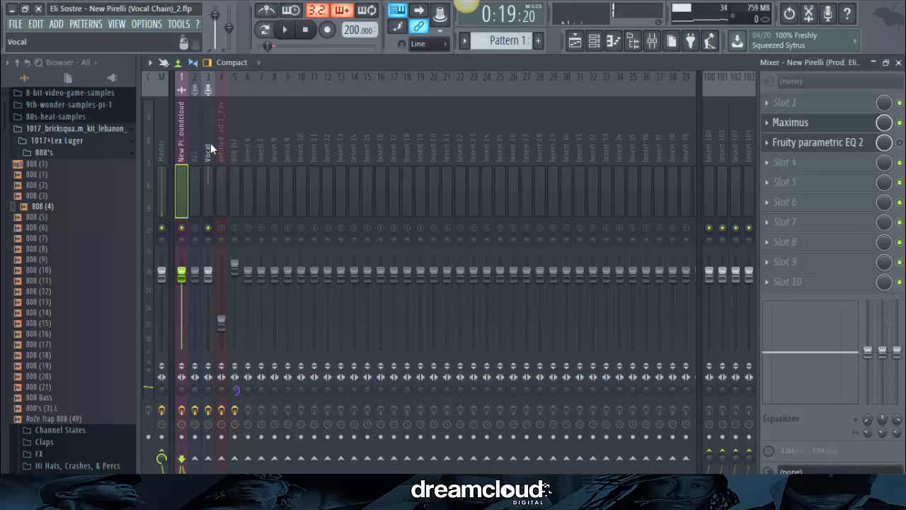
pyautogui.click(220, 138)
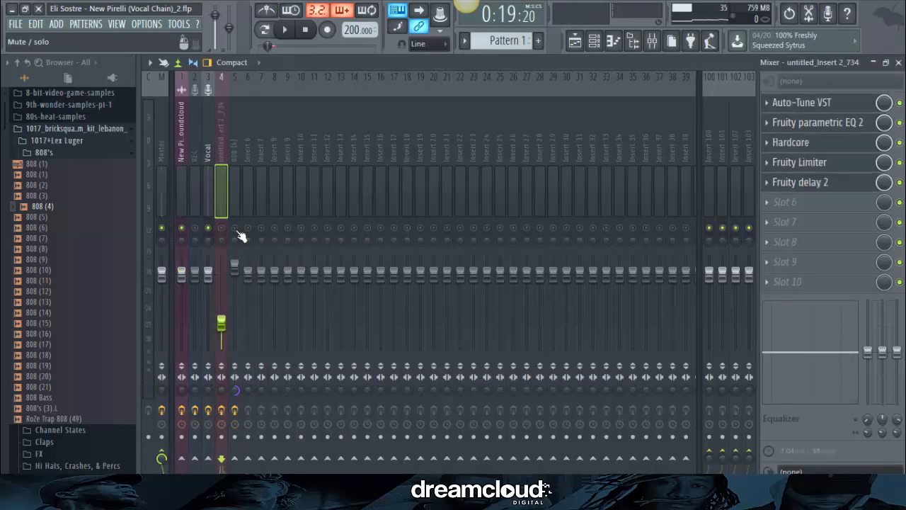
pyautogui.click(223, 229)
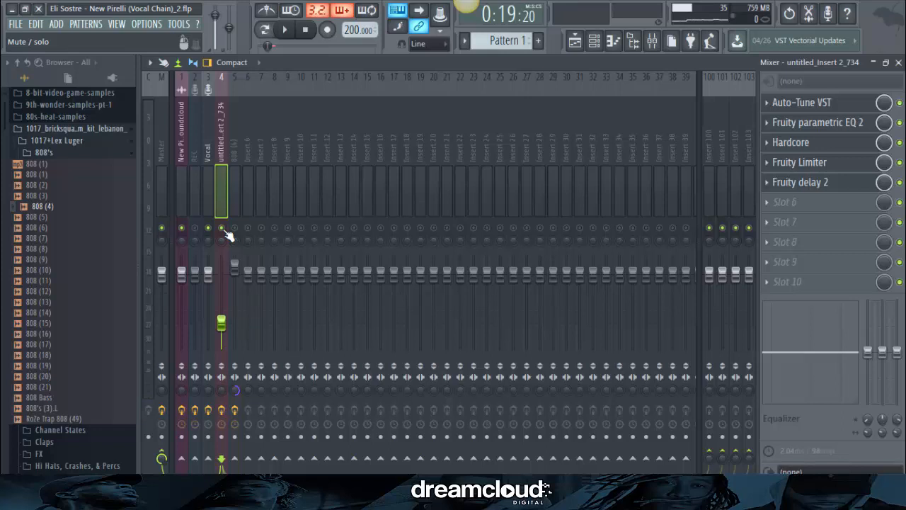
# - Open Auto-Tune VST and Fruity Parametric EQ 2 on the untitled_Insert 2_734 track in turn to examine their settings
pyautogui.click(818, 107)
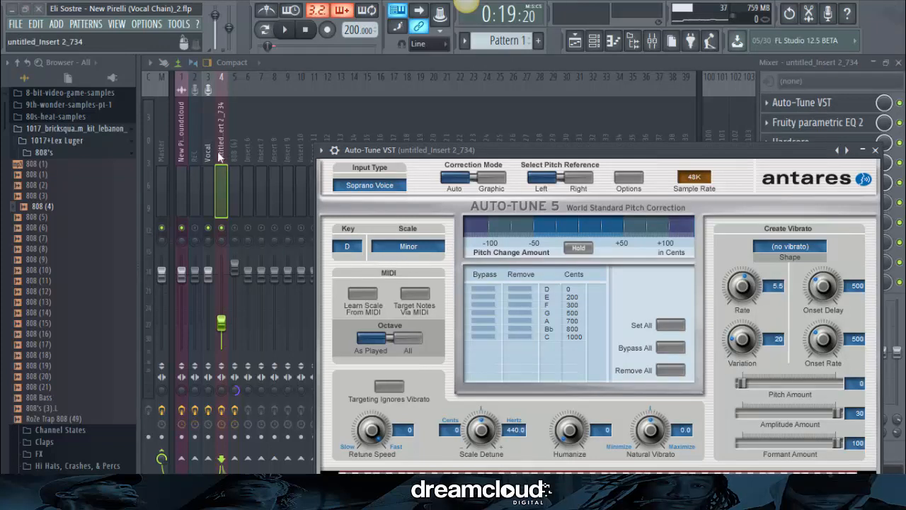
pyautogui.press('Escape')
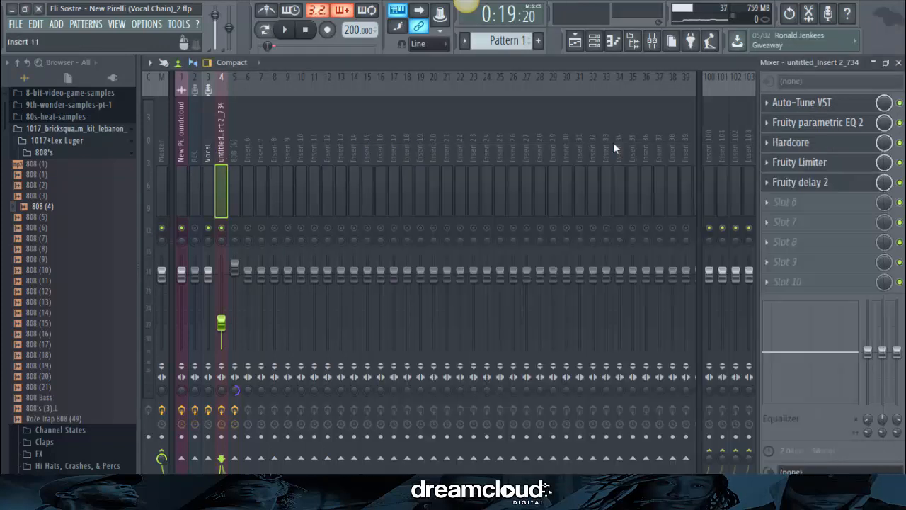
pyautogui.click(825, 127)
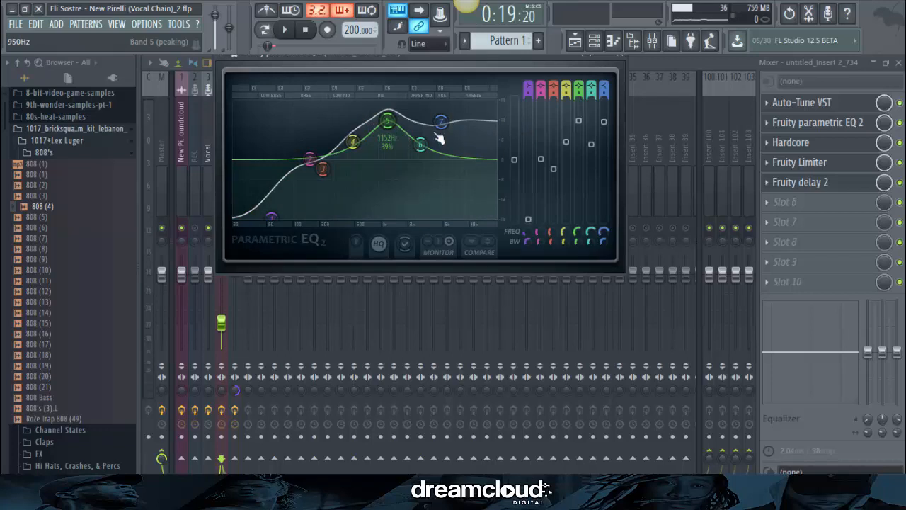
pyautogui.click(715, 62)
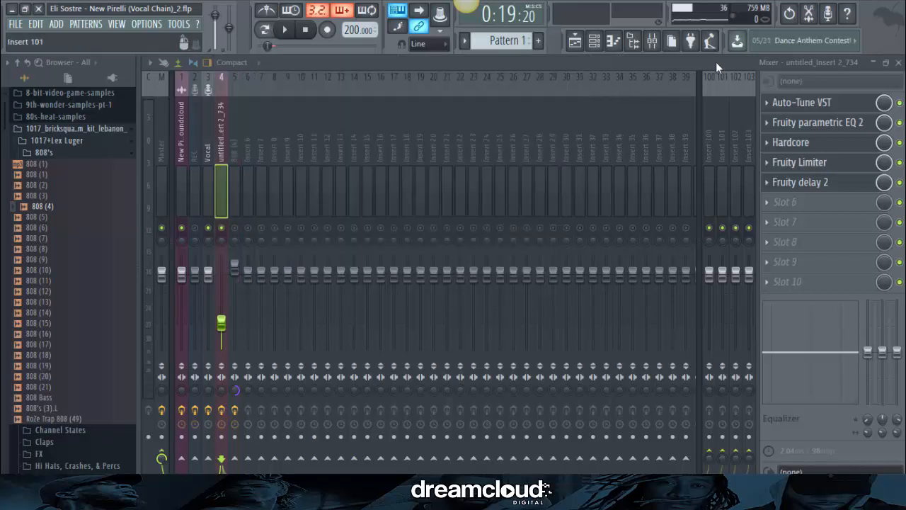
# - Look through the plugins available for effect slot 3 and close the list without choosing one
pyautogui.click(767, 143)
pyautogui.moveTo(770, 157)
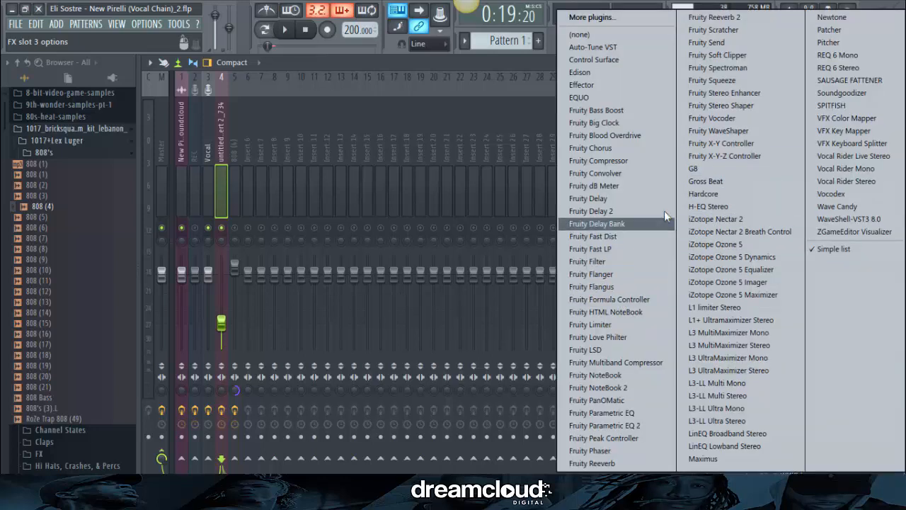
pyautogui.click(486, 63)
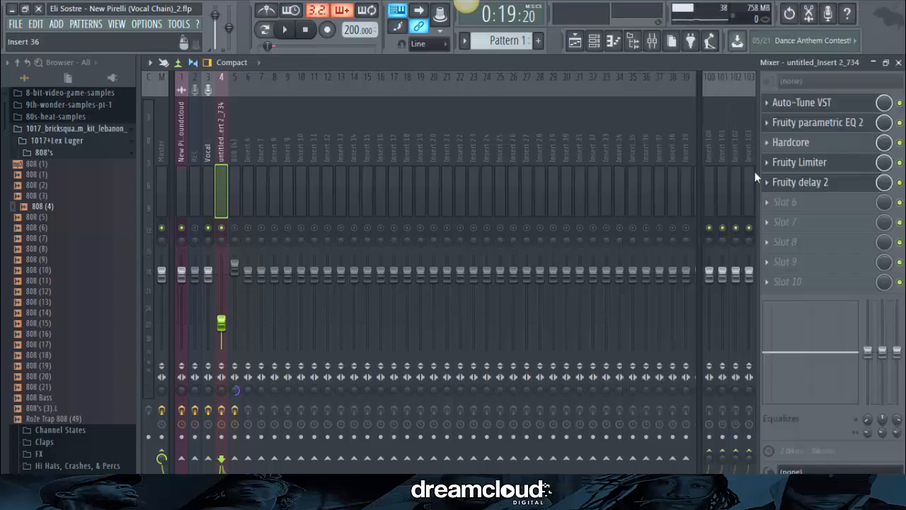
# - Open Hardcore on the untitled_Insert 2_734 track, check the effects available for its fourth pedal slot, and close it with that slot still empty
pyautogui.click(821, 152)
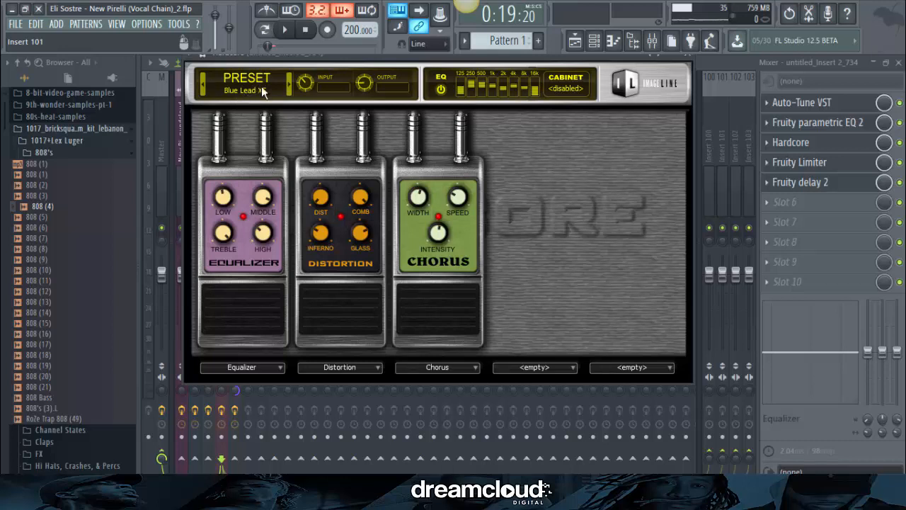
pyautogui.click(544, 367)
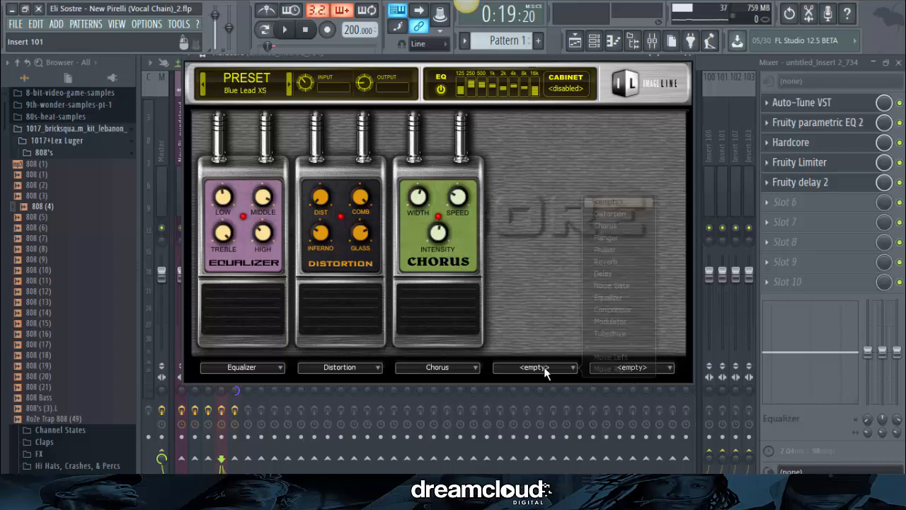
pyautogui.click(609, 203)
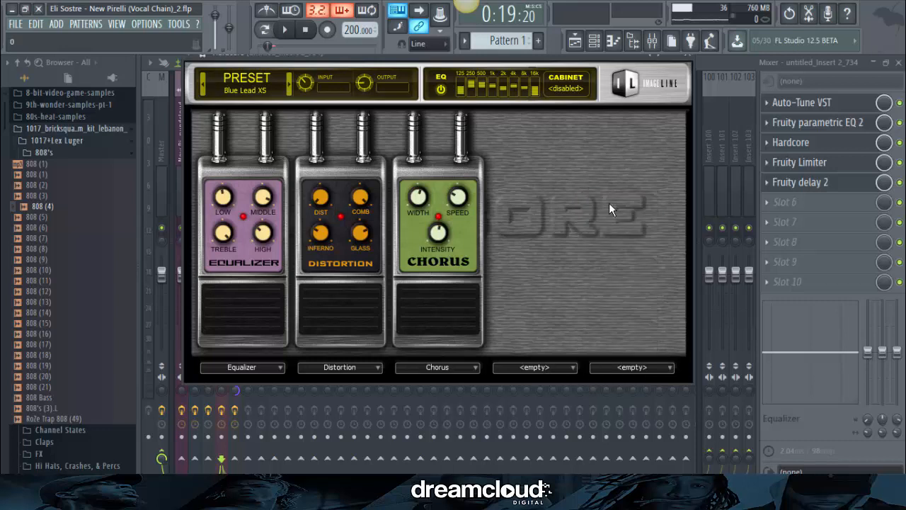
pyautogui.click(734, 60)
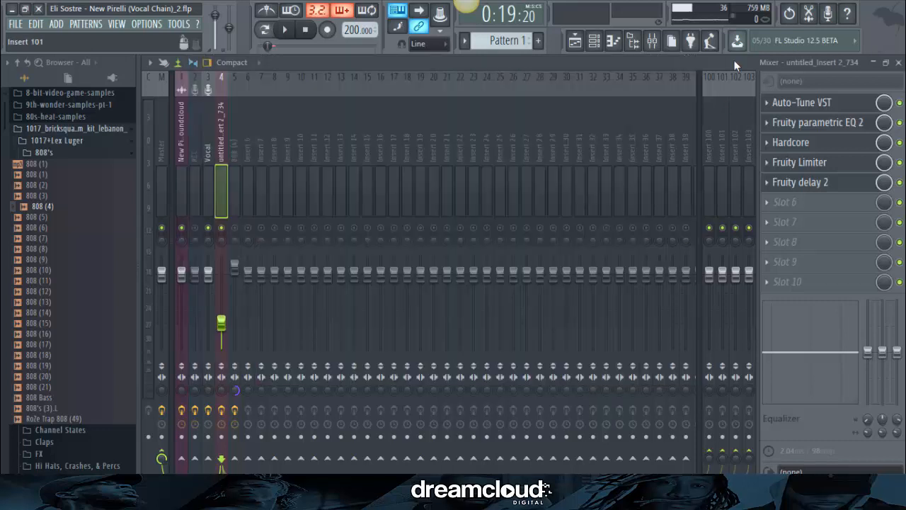
# - Show Fruity Limiter on the untitled_Insert 2_734 track while the song plays, and solo that track
pyautogui.click(843, 168)
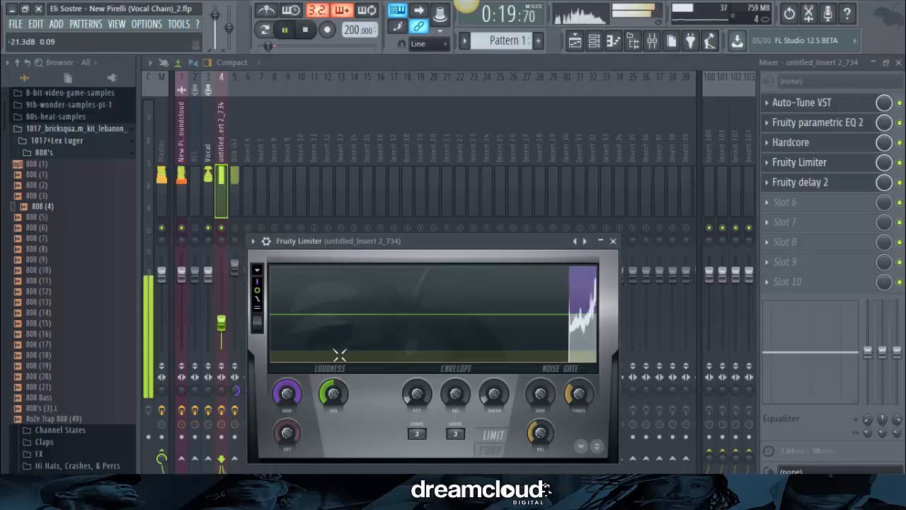
pyautogui.rightClick(222, 228)
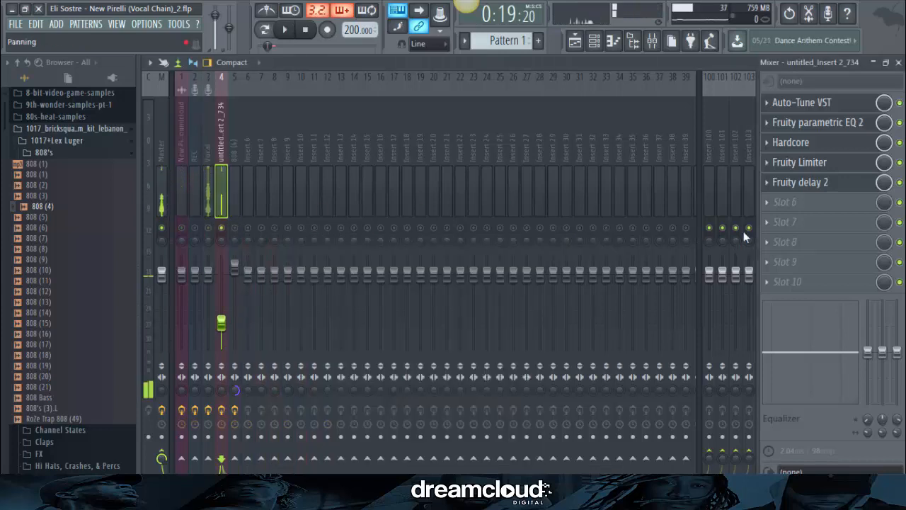
# - Set the playlist's time selection from 16:01:00 to 18:01:00, play the soloed track from there, and return to the mixer
pyautogui.click(573, 46)
pyautogui.press('space')
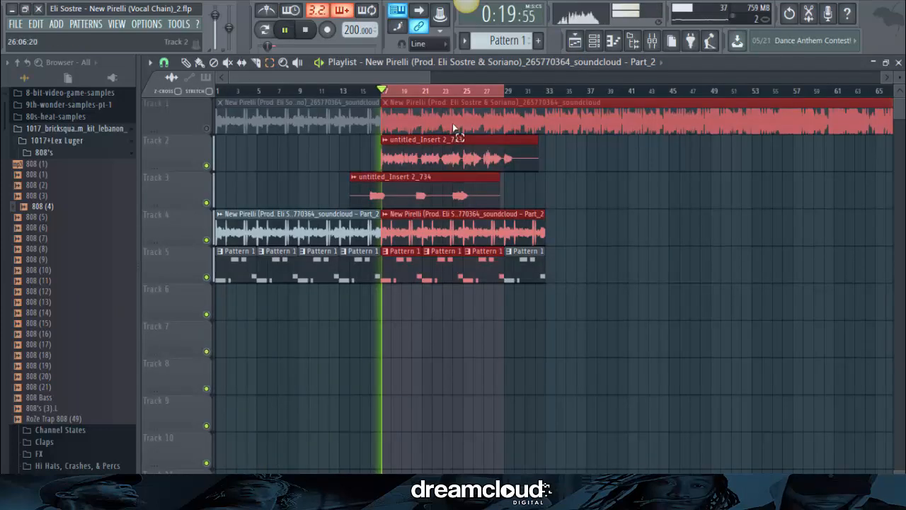
pyautogui.press('space')
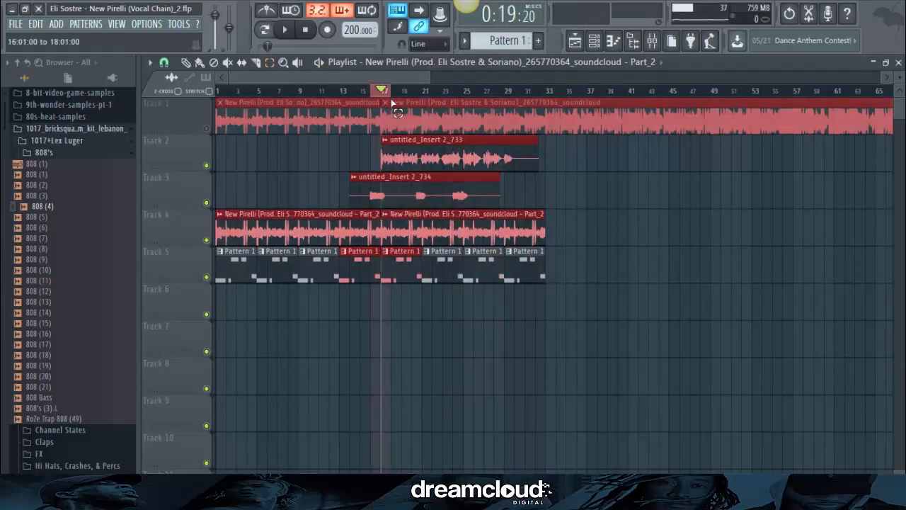
pyautogui.press('space')
pyautogui.click(306, 30)
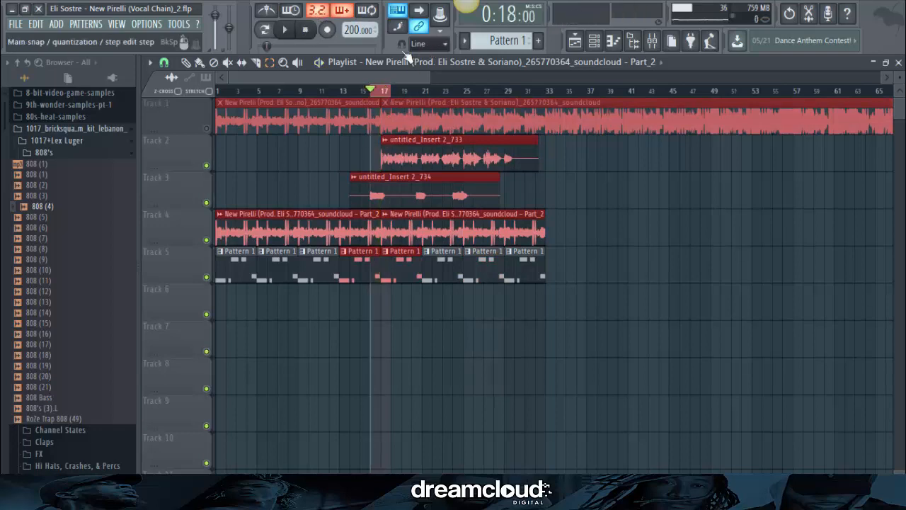
pyautogui.press('space')
pyautogui.click(652, 40)
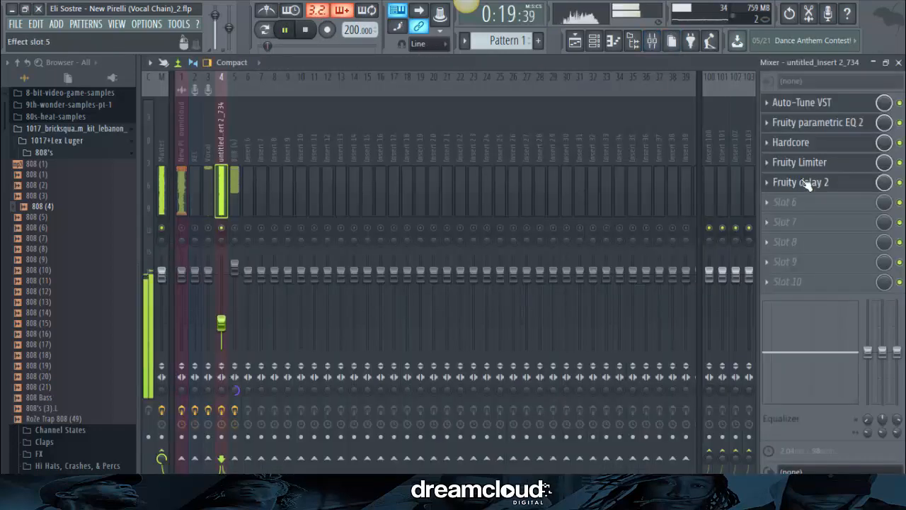
pyautogui.press('space')
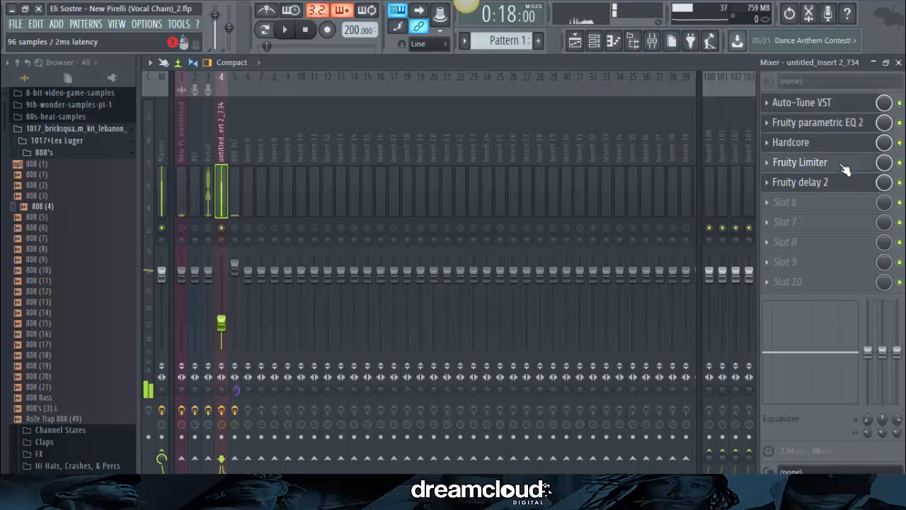
# - Reopen Fruity Limiter on the soloed track, raise its noise gate gain slightly and adjust the noise gate threshold
pyautogui.click(846, 166)
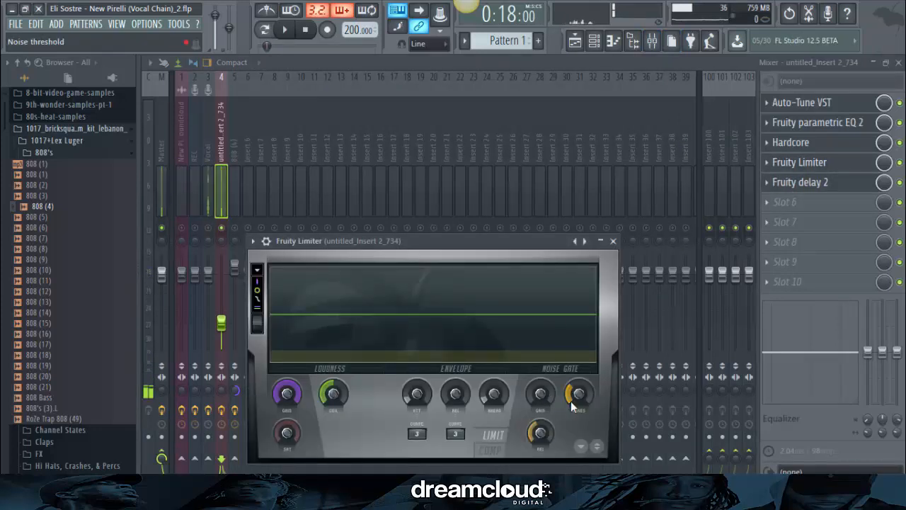
pyautogui.moveTo(540, 393); pyautogui.dragTo(540, 383)
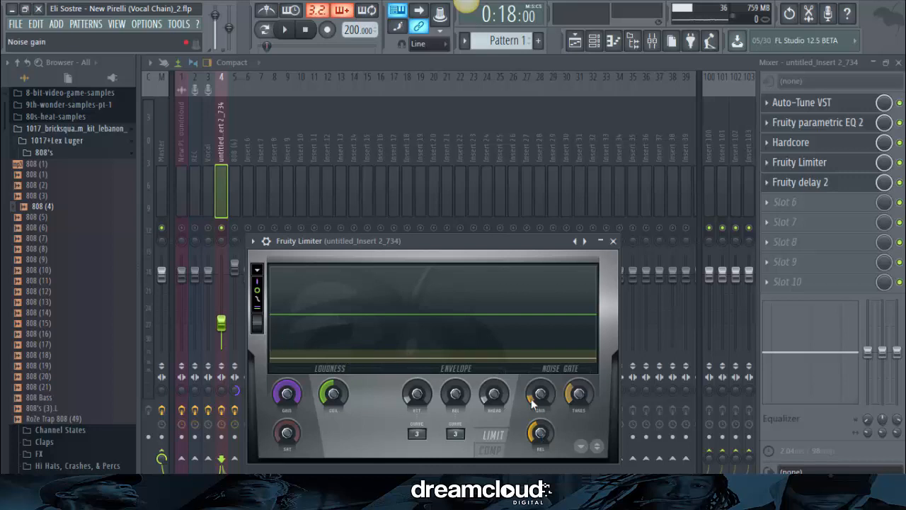
pyautogui.moveTo(573, 390); pyautogui.dragTo(573, 417)
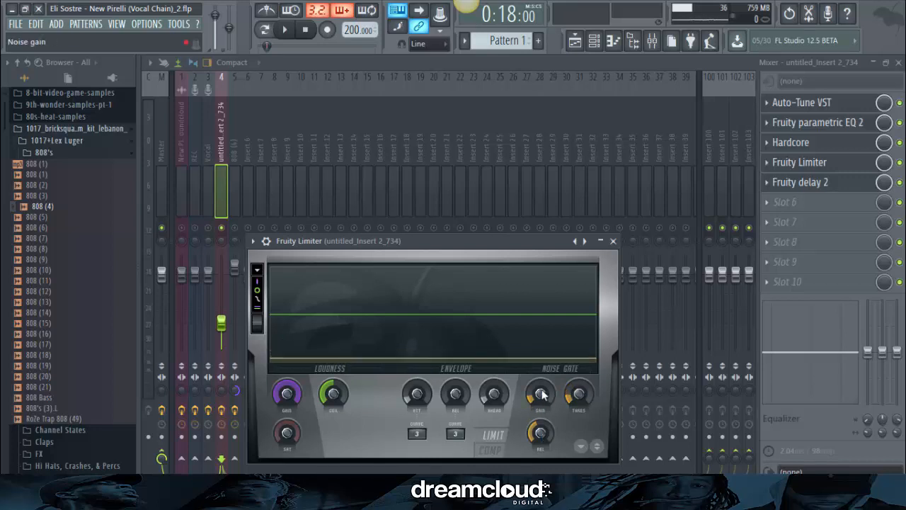
pyautogui.scroll(5, 575, 403)
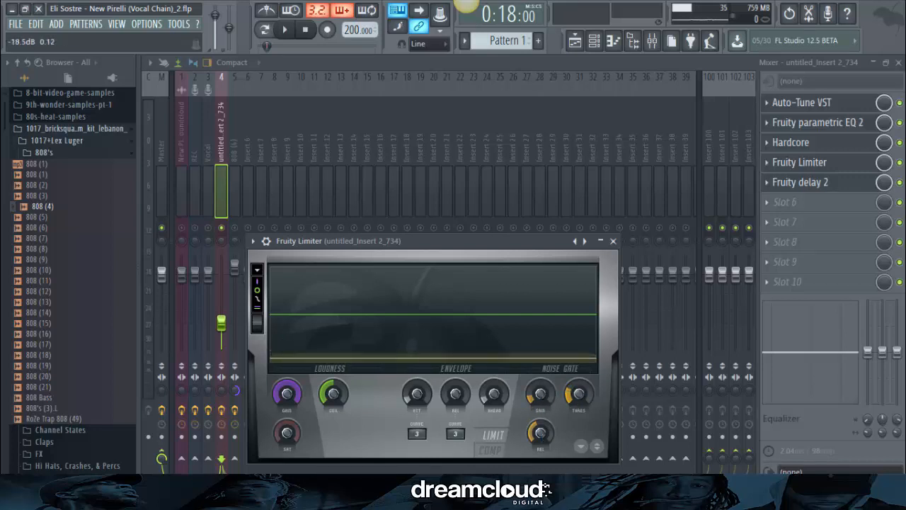
# - Play the selected section to watch how Fruity Limiter's noise gate treats the vocal, and check the limiter's envelope settings
pyautogui.press('space')
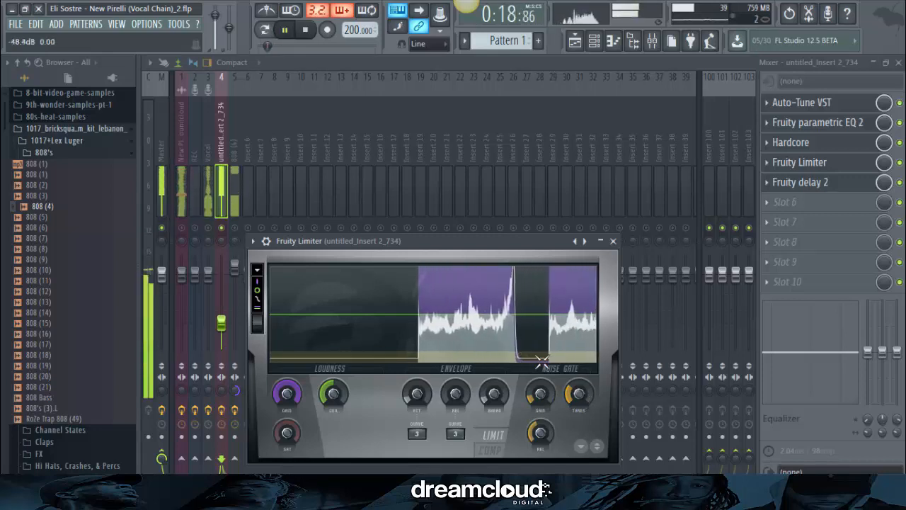
pyautogui.press('space')
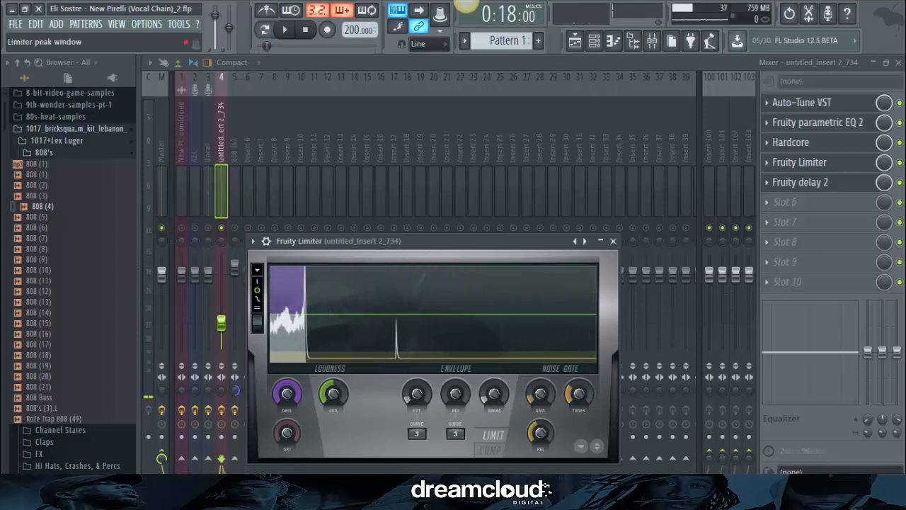
pyautogui.click(493, 401)
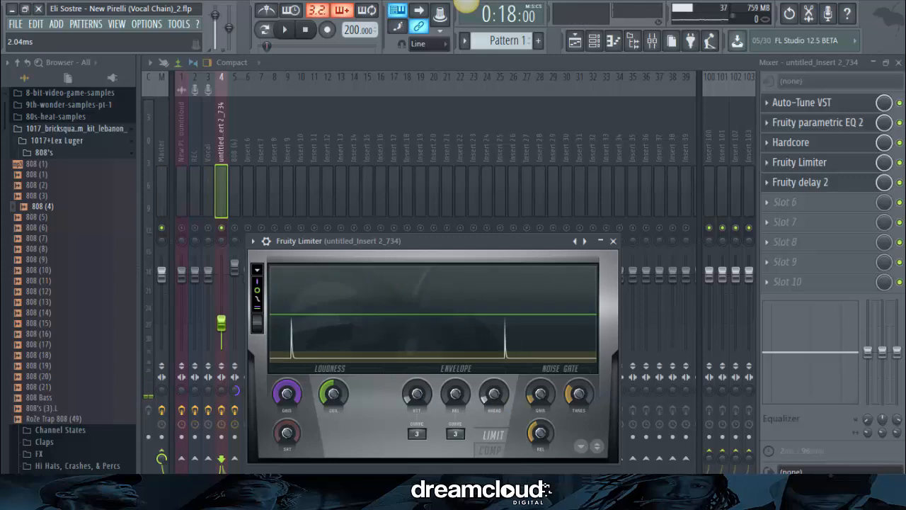
# - Open Fruity Delay 2 on the untitled_Insert 2_734 track to examine its settings, and close it
pyautogui.click(827, 182)
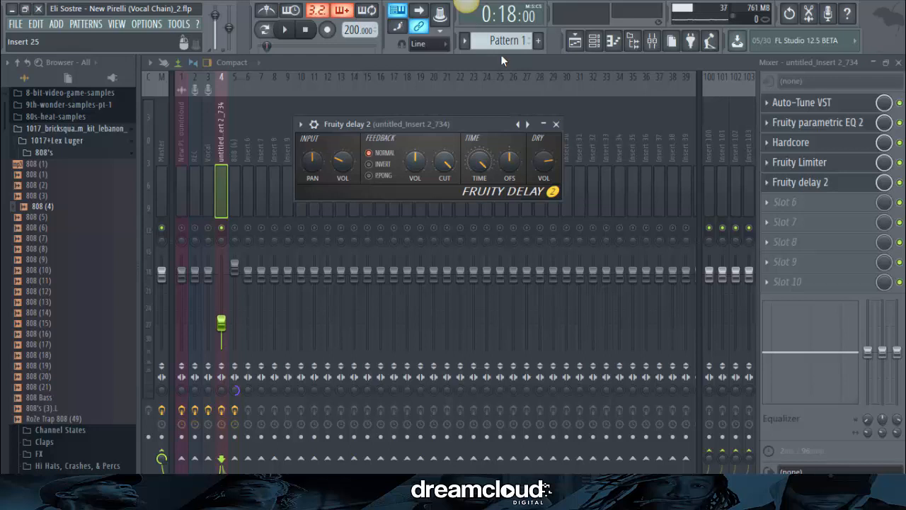
pyautogui.click(556, 124)
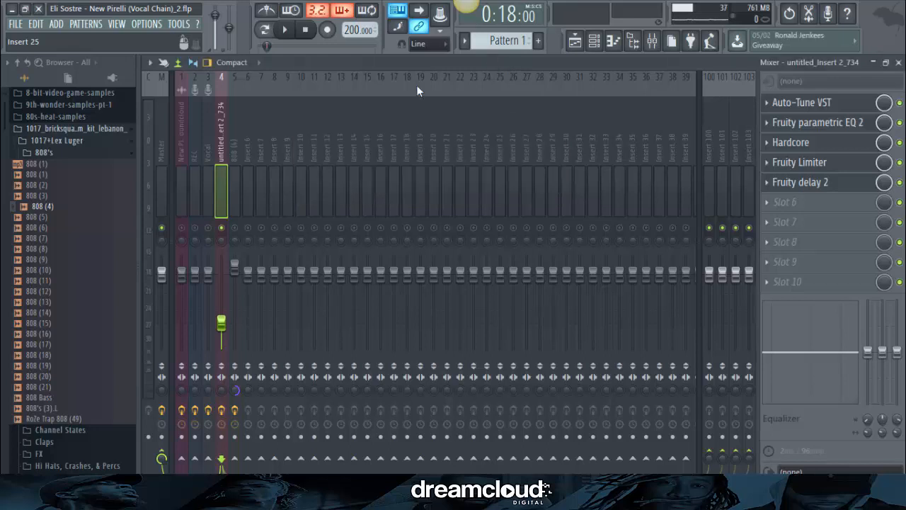
# - Unmute the Vocal and New Pirelli tracks, leaving REC muted, and select the Master track
pyautogui.click(208, 227)
pyautogui.click(195, 227)
pyautogui.click(182, 227)
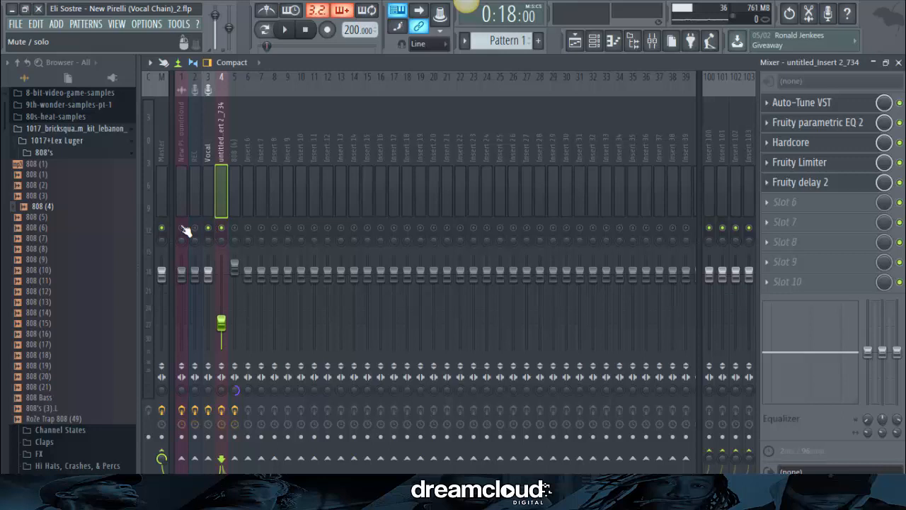
pyautogui.click(162, 148)
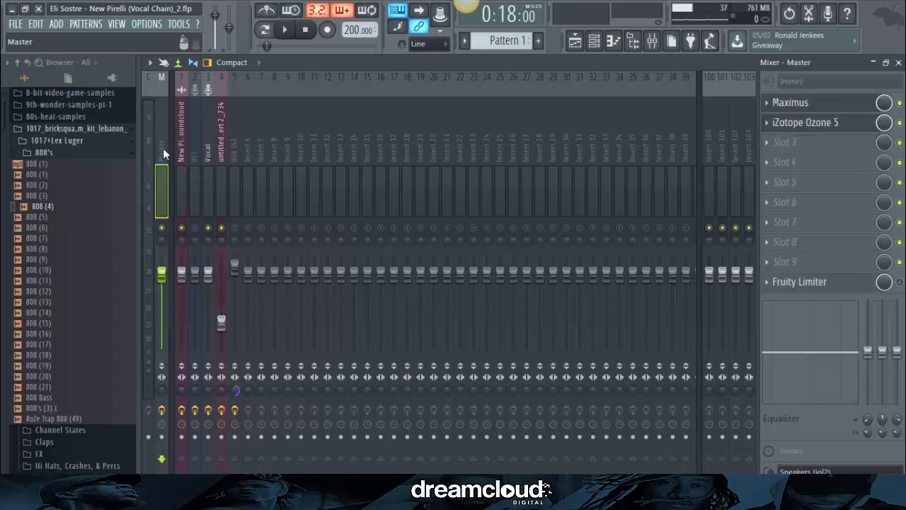
# - Show the playlist, play the full mix from bar 16 without a time selection, and stop playback
pyautogui.click(575, 40)
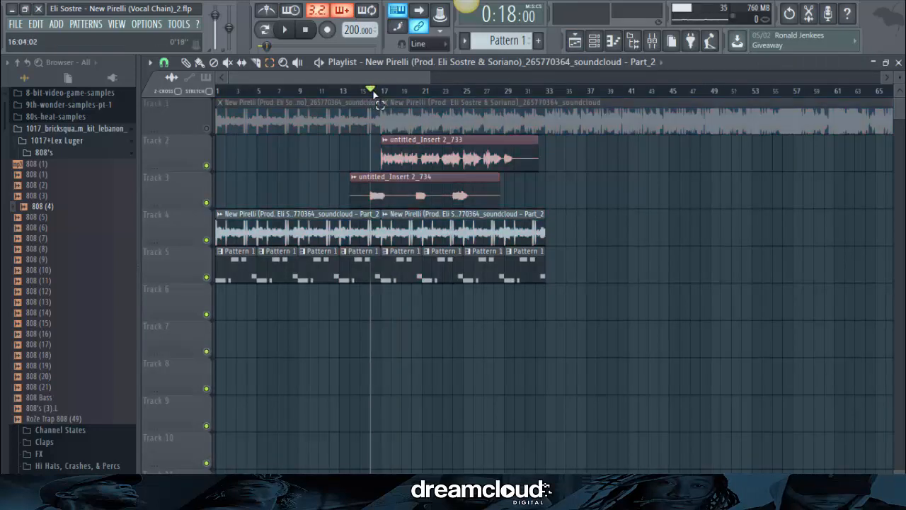
pyautogui.press('space')
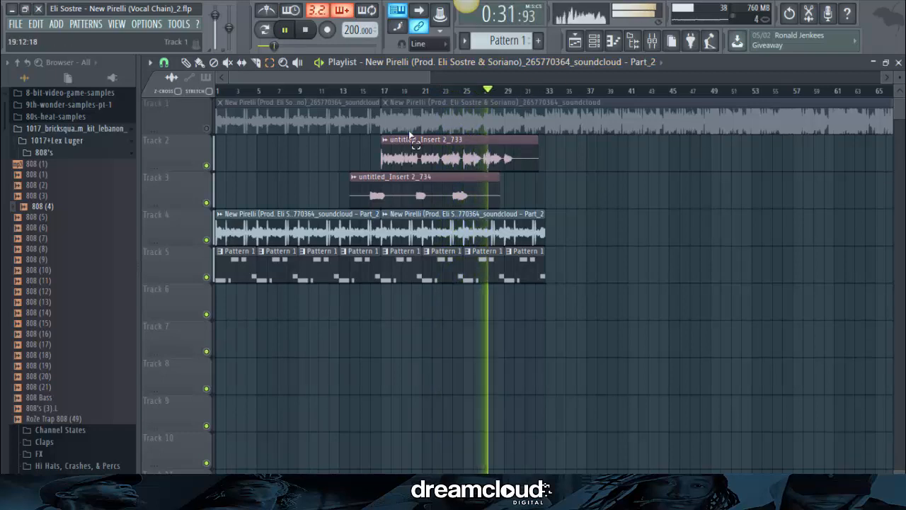
pyautogui.press('space')
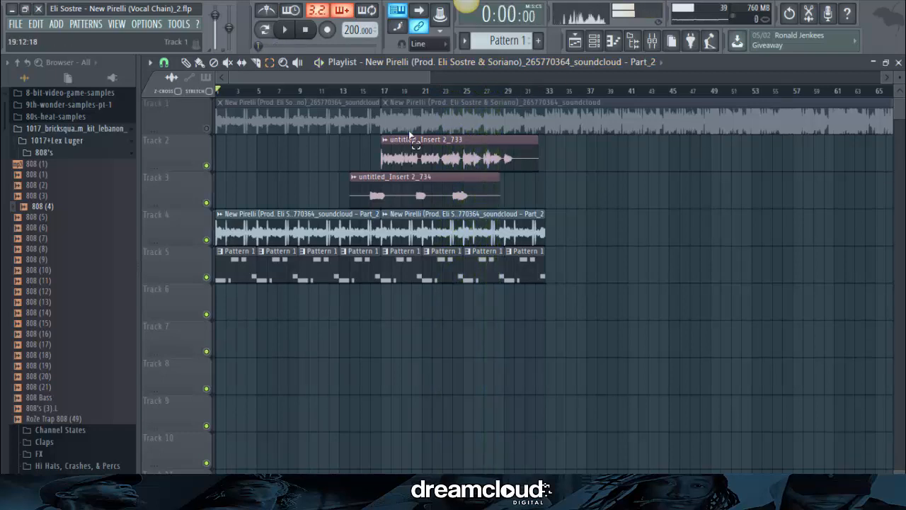